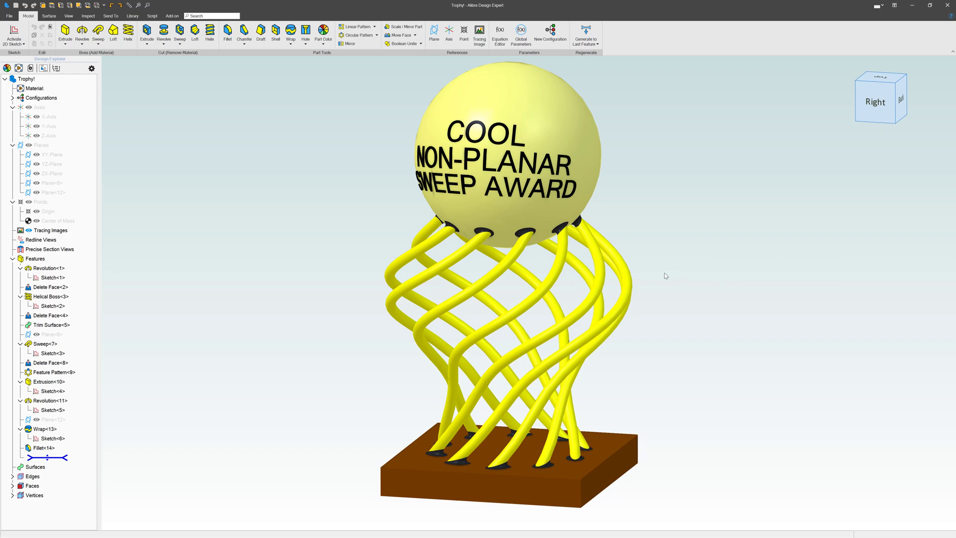
# Step: Show the trophy's reference geometry, including its planes, axes and points
pyautogui.moveTo(641, 270); pyautogui.dragTo(647, 273, button='middle')
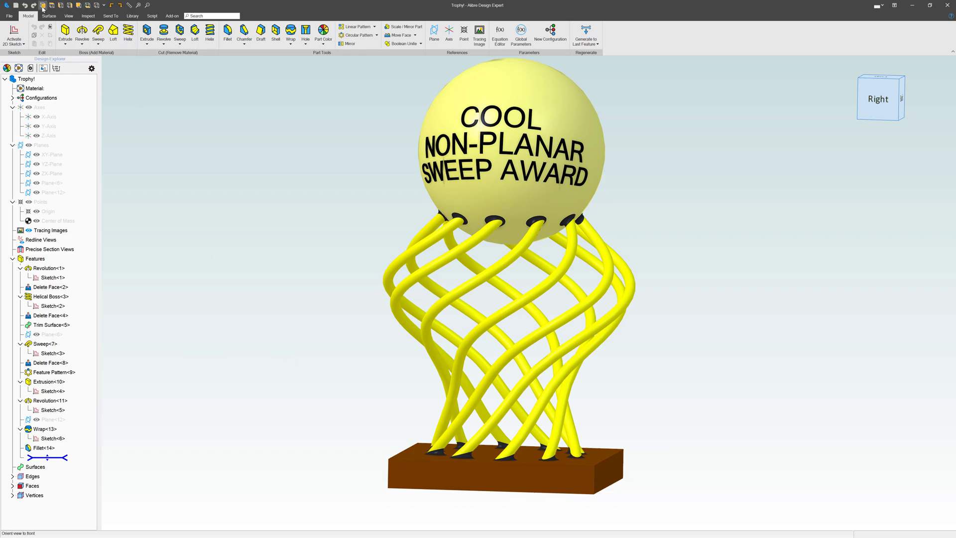
pyautogui.click(69, 16)
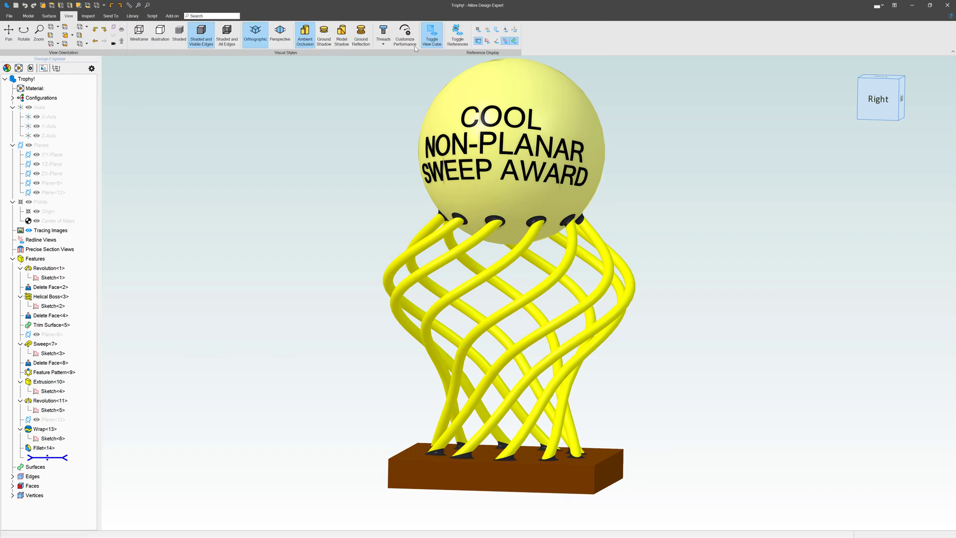
pyautogui.click(453, 34)
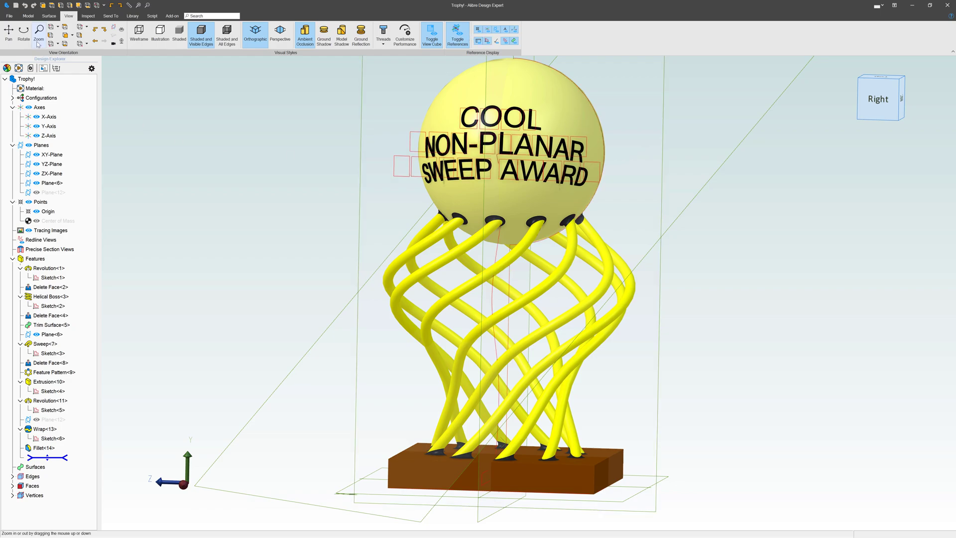
# Step: Insert a reference plane offset 2.5 inches from the YZ-Plane, on the text side of the sphere
pyautogui.moveTo(211, 269); pyautogui.dragTo(317, 212, button='right')
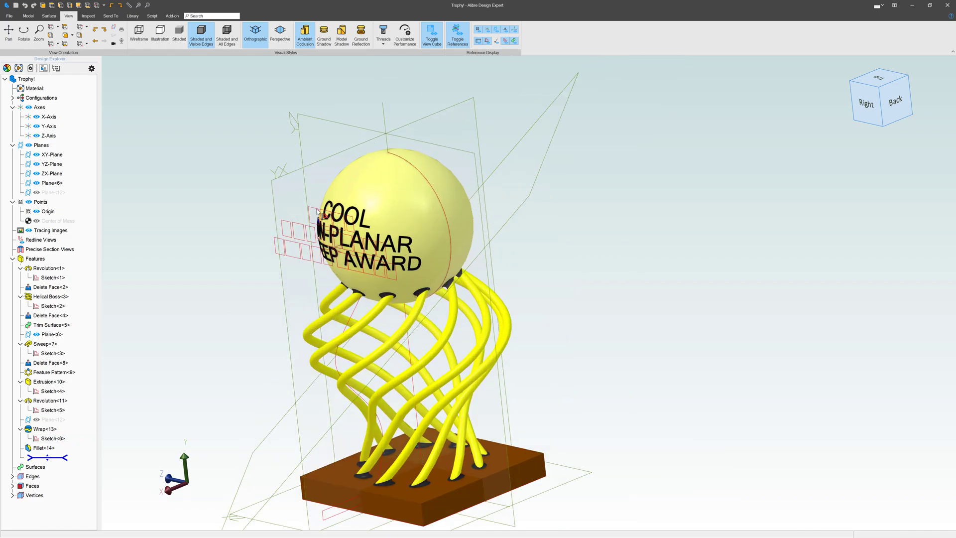
pyautogui.click(328, 124)
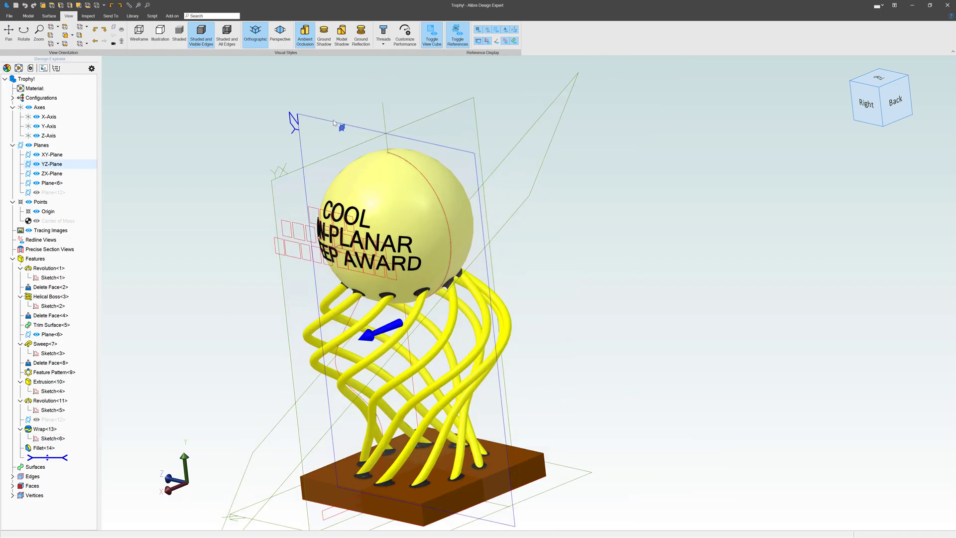
pyautogui.click(28, 15)
pyautogui.click(434, 32)
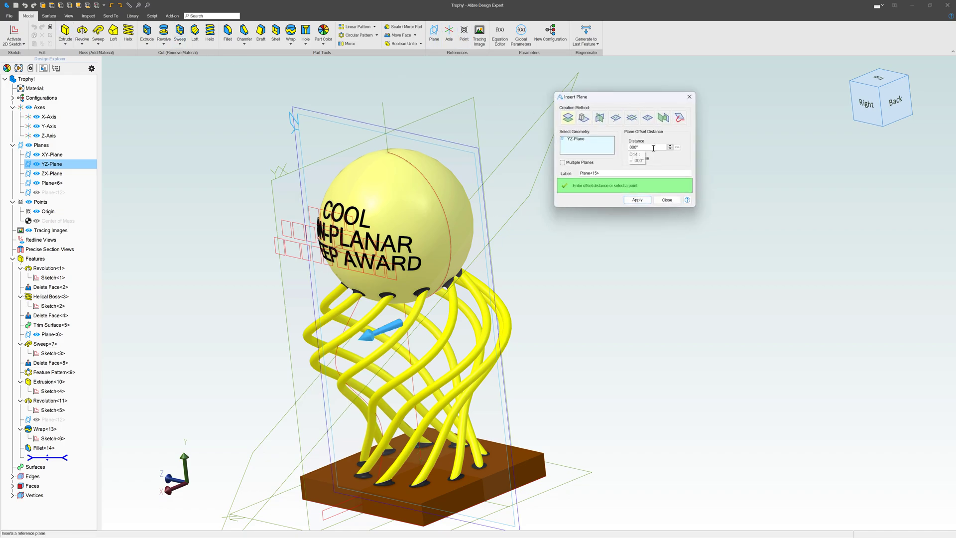
pyautogui.press('Tab')
pyautogui.write('3')
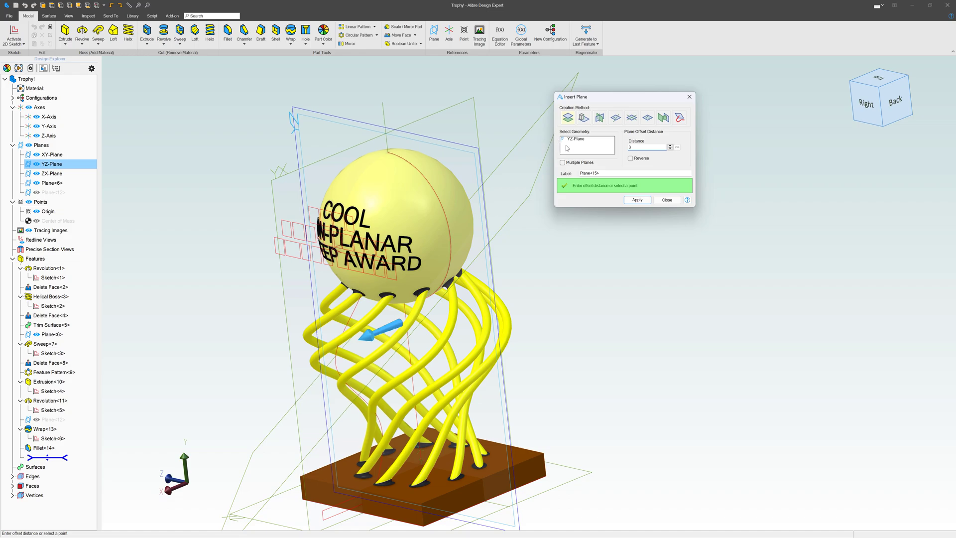
pyautogui.click(567, 147)
pyautogui.moveTo(462, 214); pyautogui.dragTo(443, 214, button='middle')
pyautogui.moveTo(642, 148); pyautogui.dragTo(611, 145)
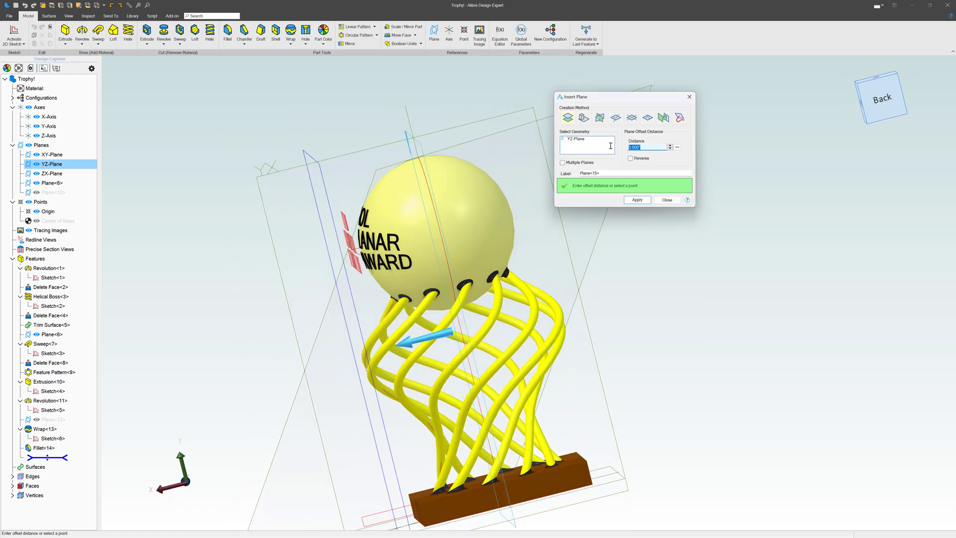
pyautogui.write('2.5')
pyautogui.click(639, 200)
pyautogui.click(667, 200)
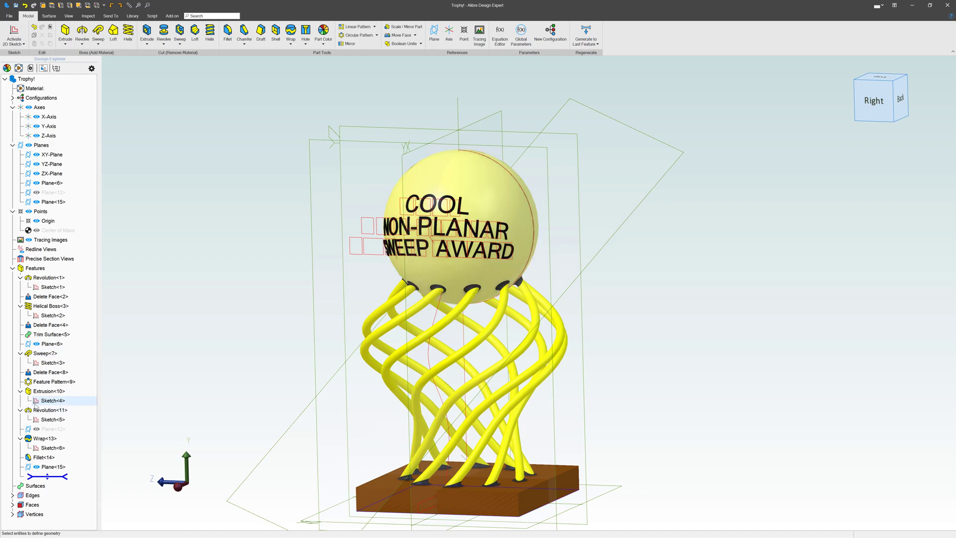
# Step: Suppress the Wrap feature that puts the award text on the sphere
pyautogui.rightClick(43, 438)
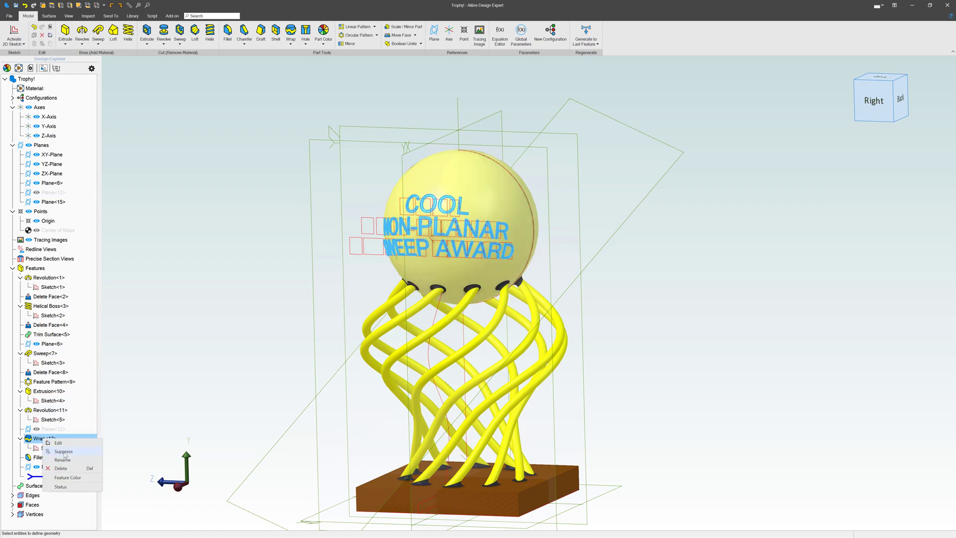
pyautogui.click(64, 452)
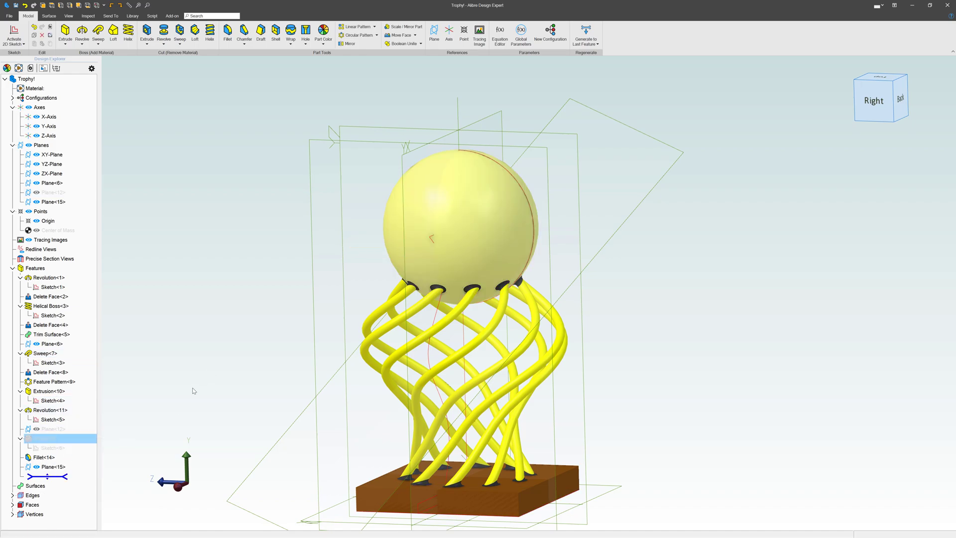
pyautogui.click(231, 367)
# Step: Insert a tracing image on the new offset plane, using the Alibre logo image file
pyautogui.scroll(-1, 419, 183)
pyautogui.scroll(2, 426, 152)
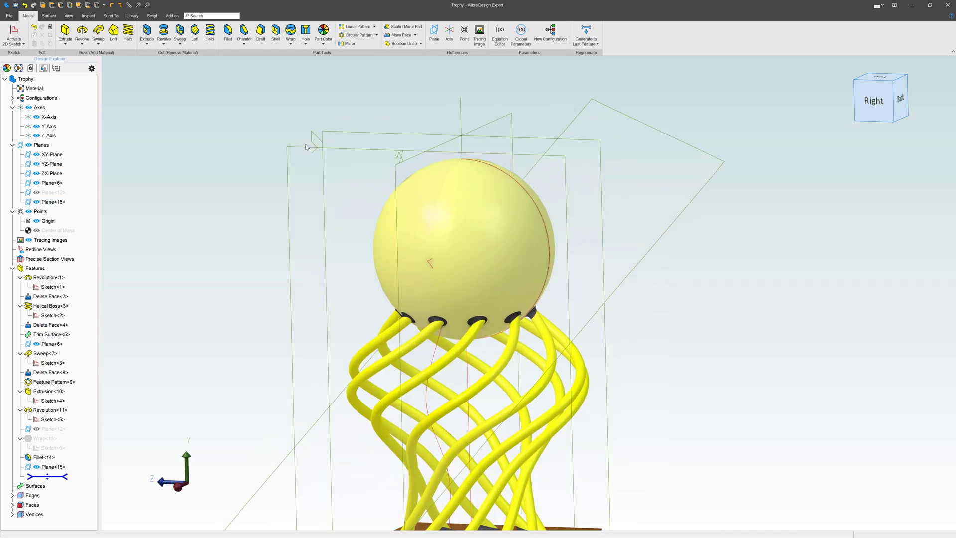
pyautogui.click(302, 145)
pyautogui.click(292, 147)
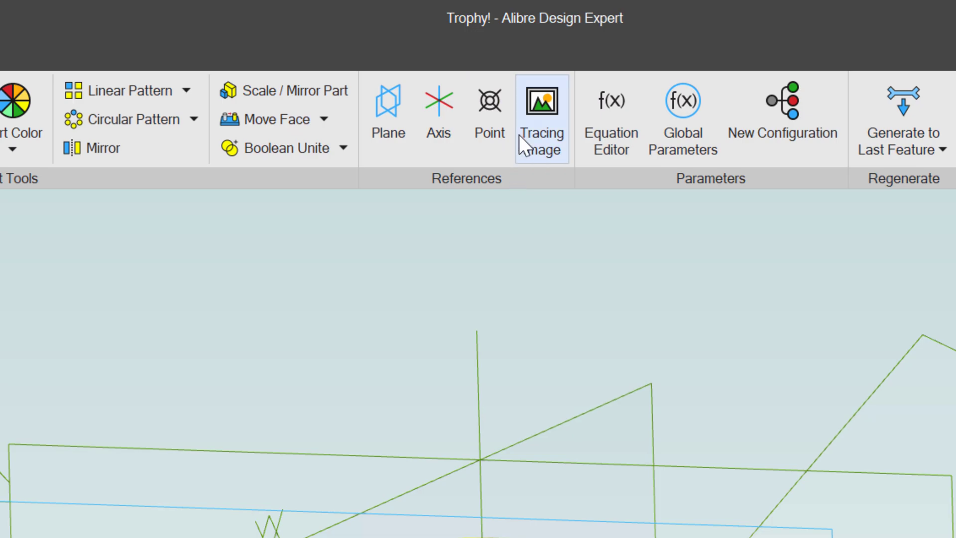
pyautogui.click(486, 43)
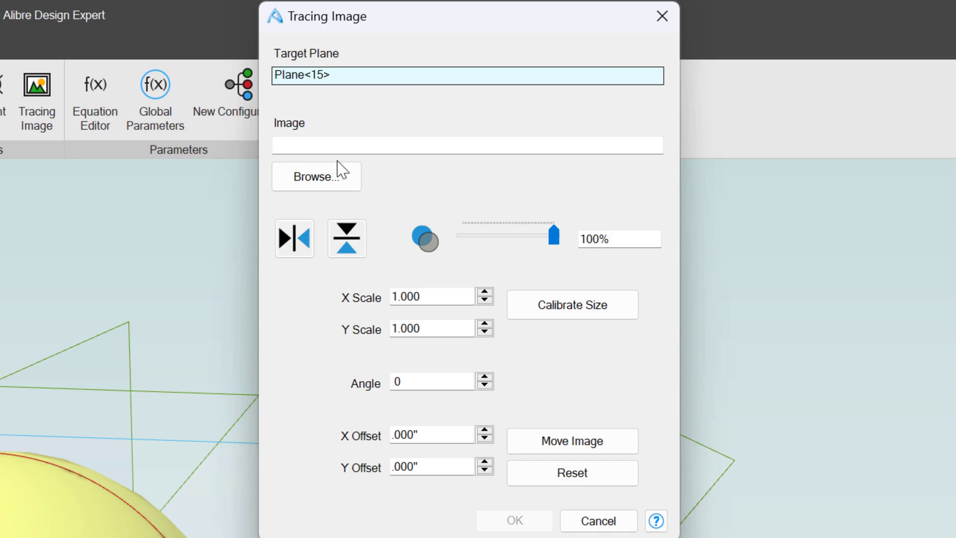
pyautogui.click(284, 145)
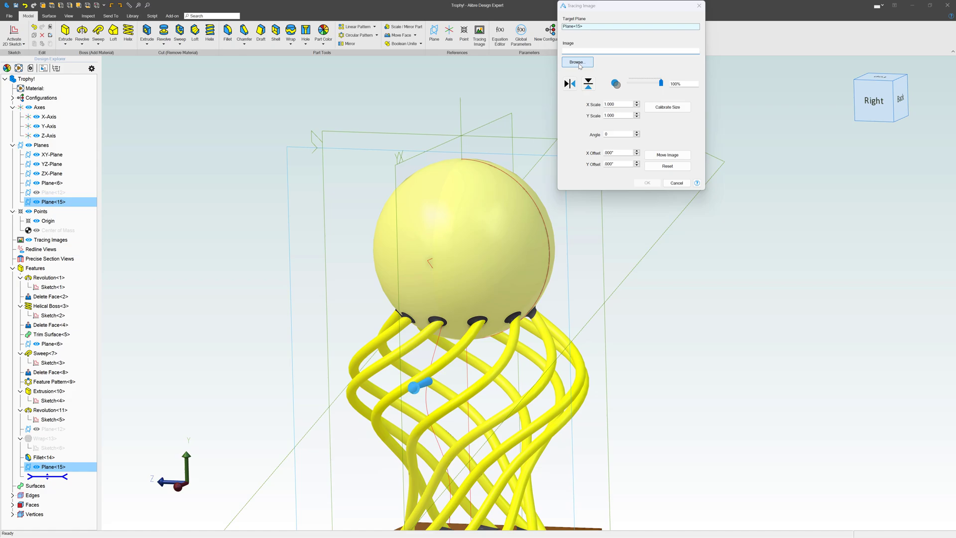
pyautogui.click(448, 125)
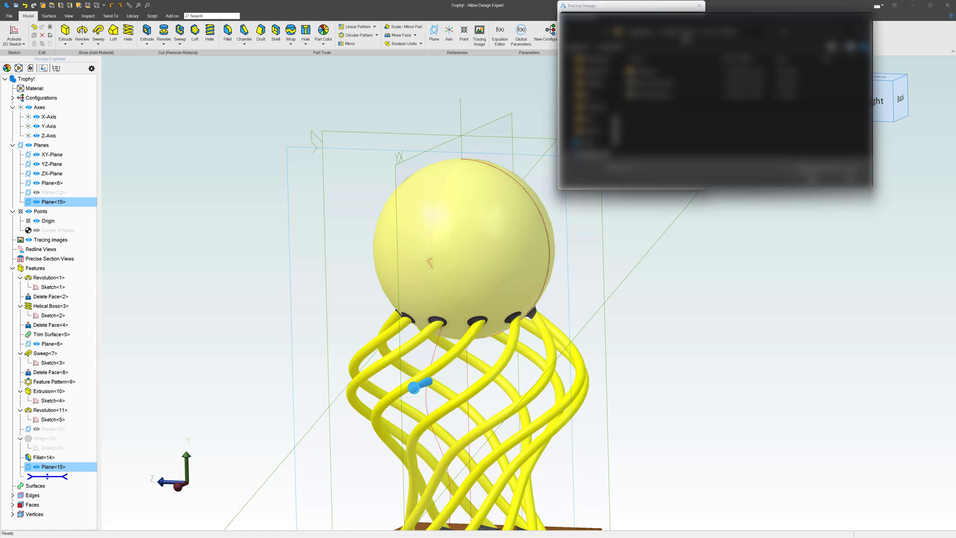
pyautogui.click(684, 32)
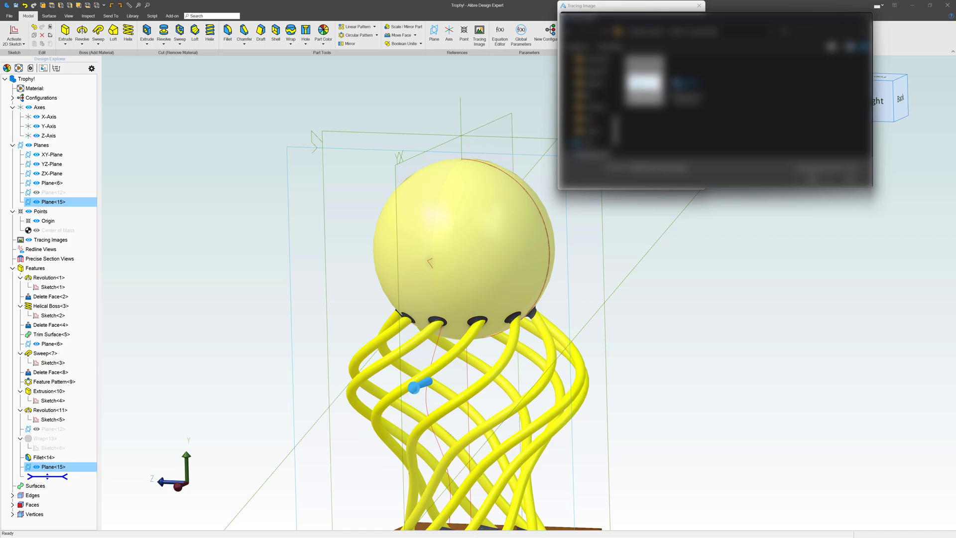
pyautogui.scroll(-1, 590, 102)
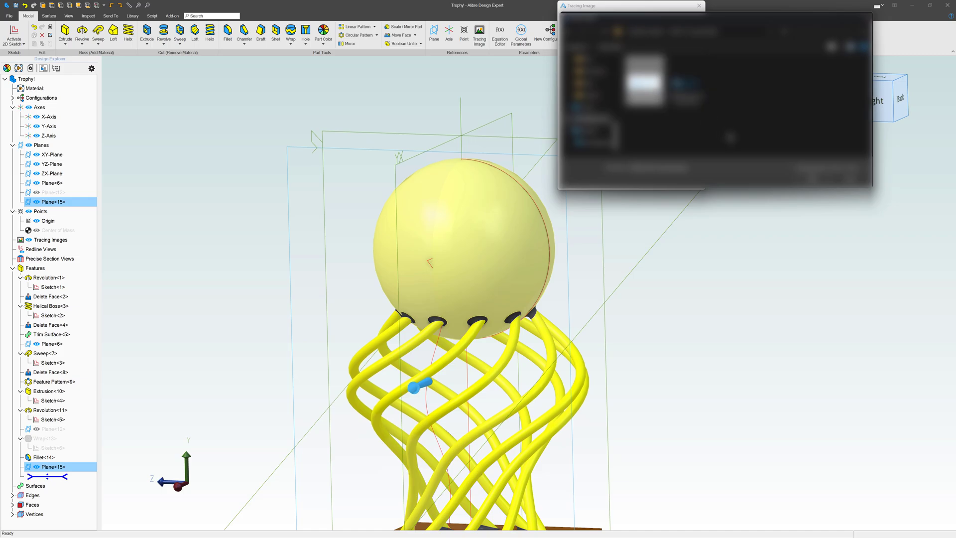
pyautogui.click(815, 175)
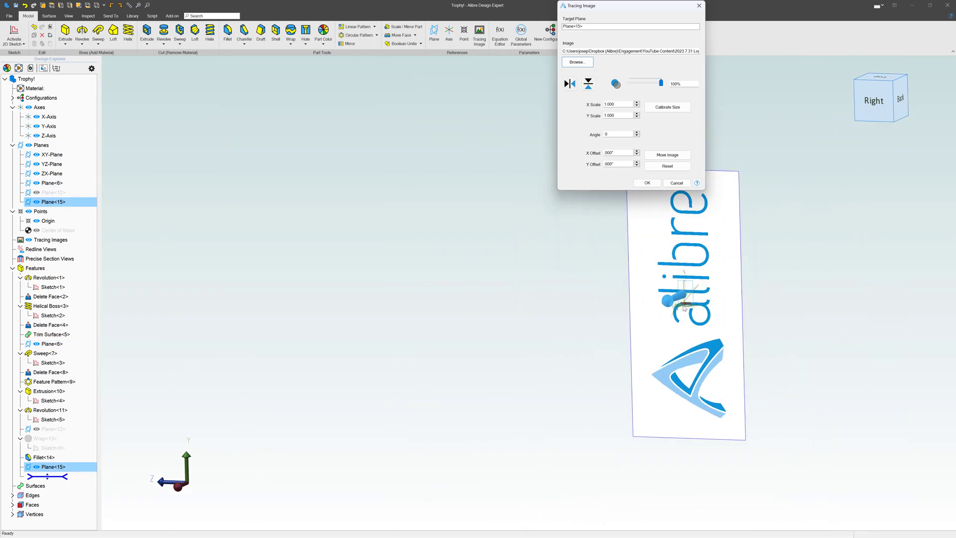
# Step: Calibrate the logo image's size by setting the length from the symbol's outer end to the end of the wordmark to 2 inches
pyautogui.scroll(3, 685, 307)
pyautogui.scroll(-3, 661, 308)
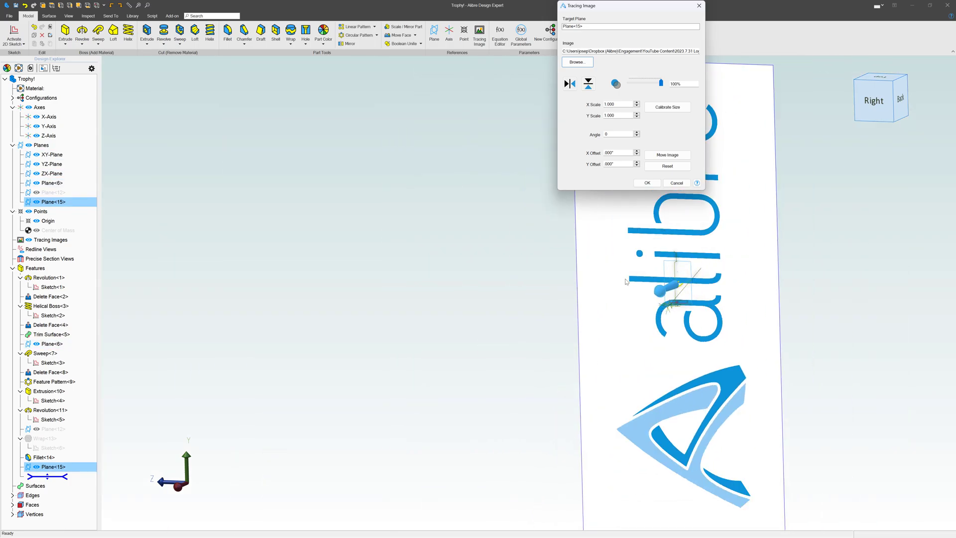
pyautogui.click(857, 97)
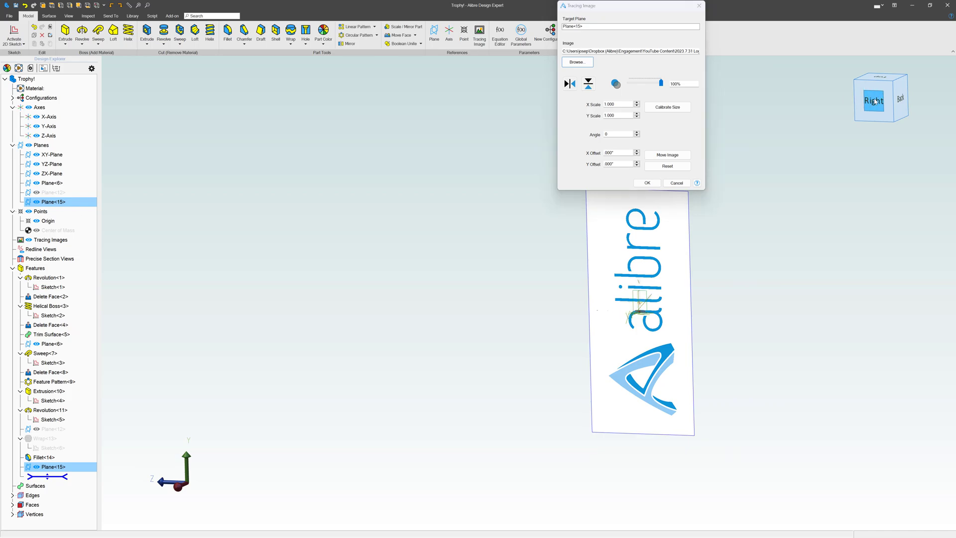
pyautogui.scroll(-2, 457, 333)
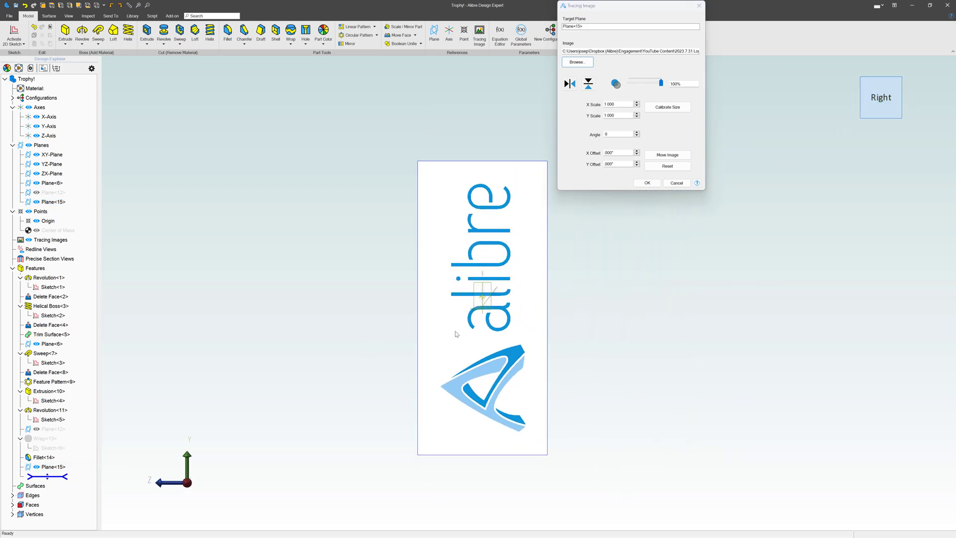
pyautogui.scroll(3, 513, 284)
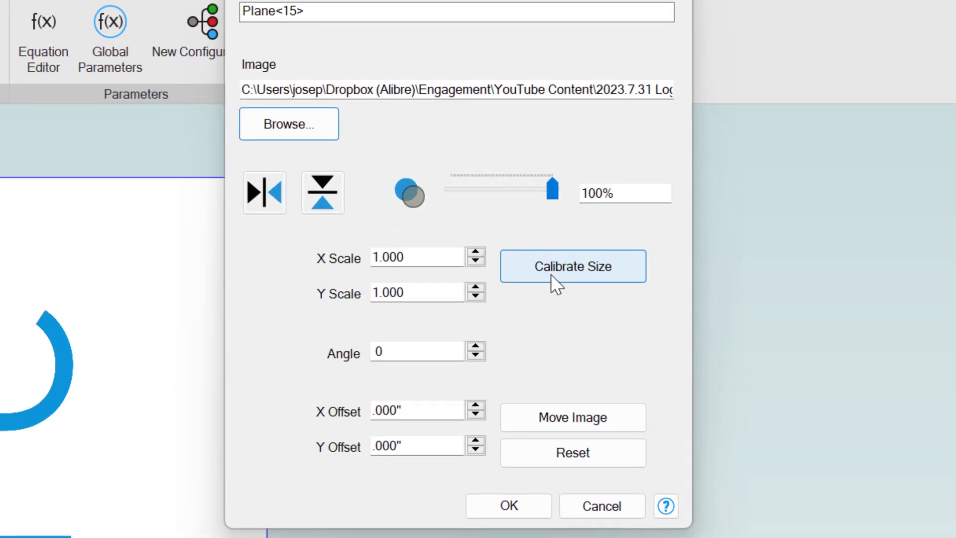
pyautogui.click(540, 273)
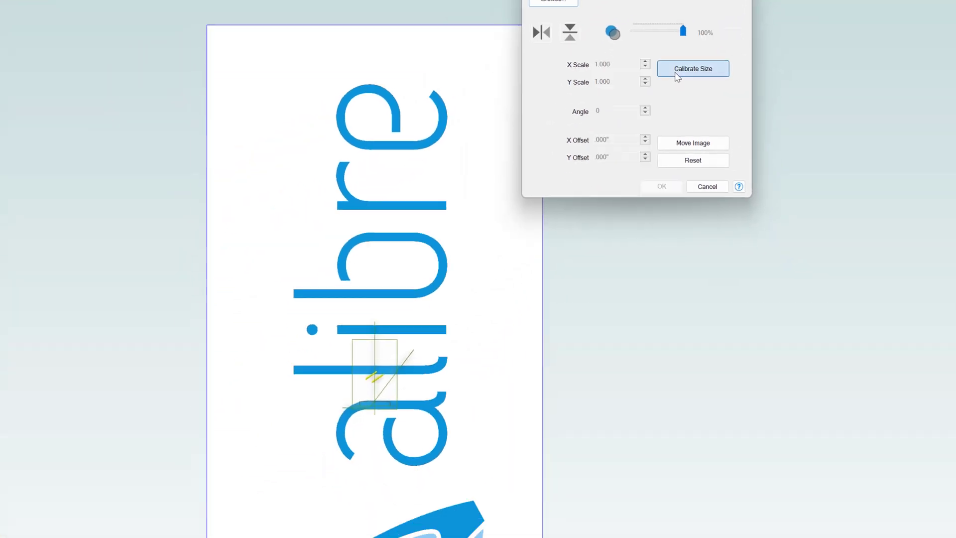
pyautogui.scroll(-2, 419, 317)
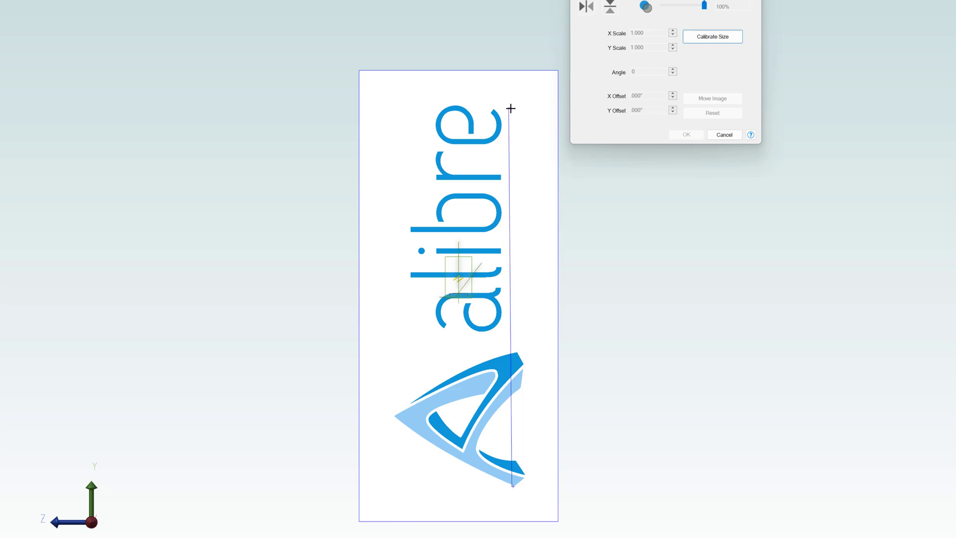
pyautogui.click(509, 107)
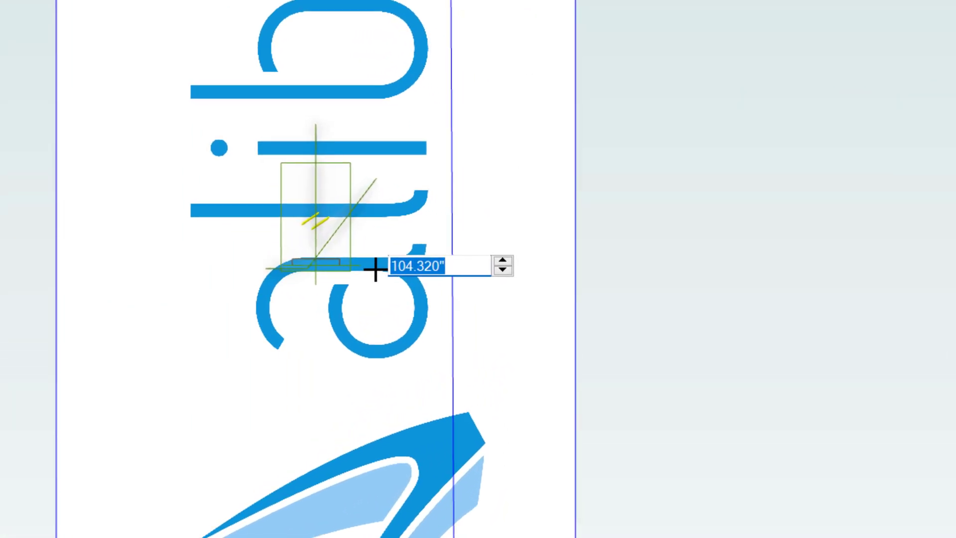
pyautogui.write('2')
pyautogui.press('Return')
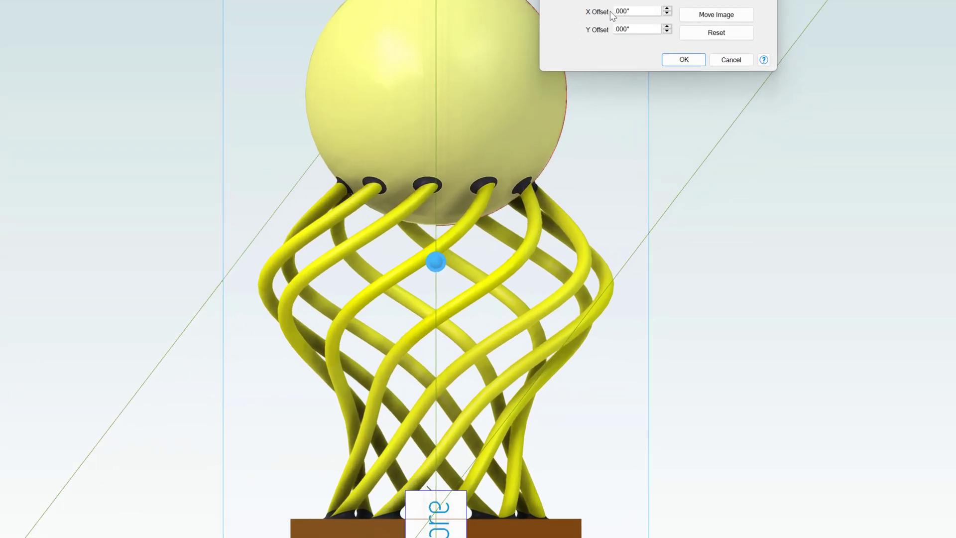
# Step: Move the logo image onto the sphere with an X offset of 8.300" and a Y offset of .100"
pyautogui.click(667, 26)
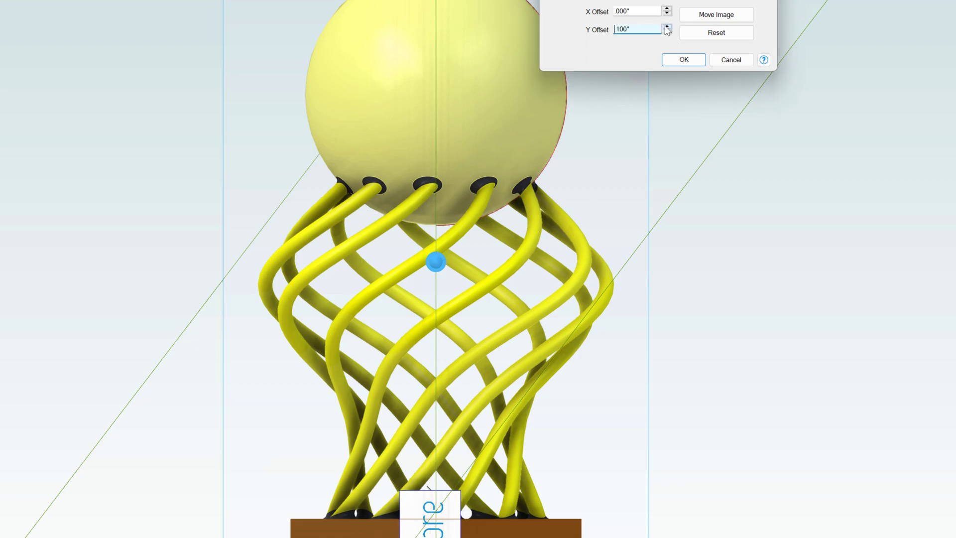
pyautogui.click(667, 8)
pyautogui.click(667, 8)
pyautogui.click(667, 8)
pyautogui.click(667, 8)
pyautogui.click(668, 8)
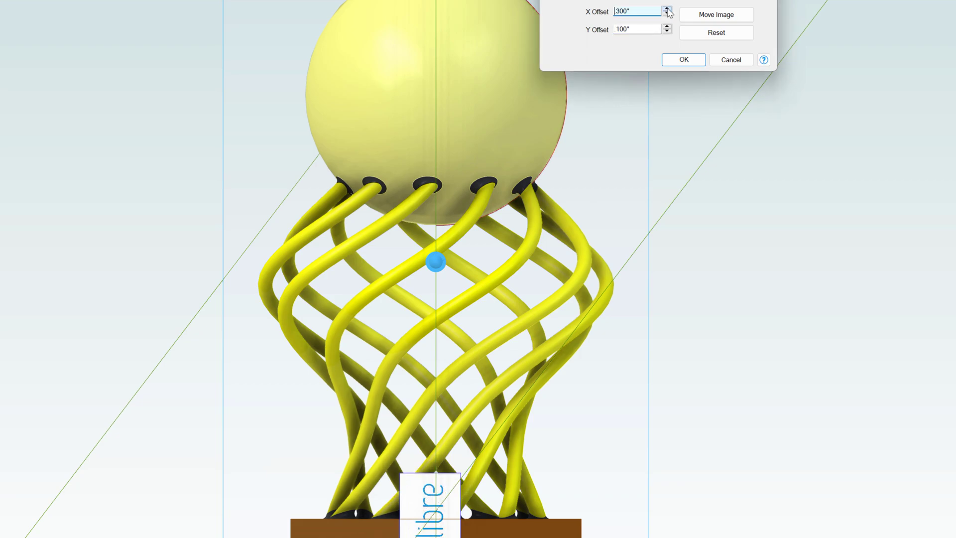
pyautogui.click(668, 8)
pyautogui.click(667, 8)
pyautogui.click(667, 8)
pyautogui.click(667, 8)
pyautogui.click(668, 8)
pyautogui.click(667, 8)
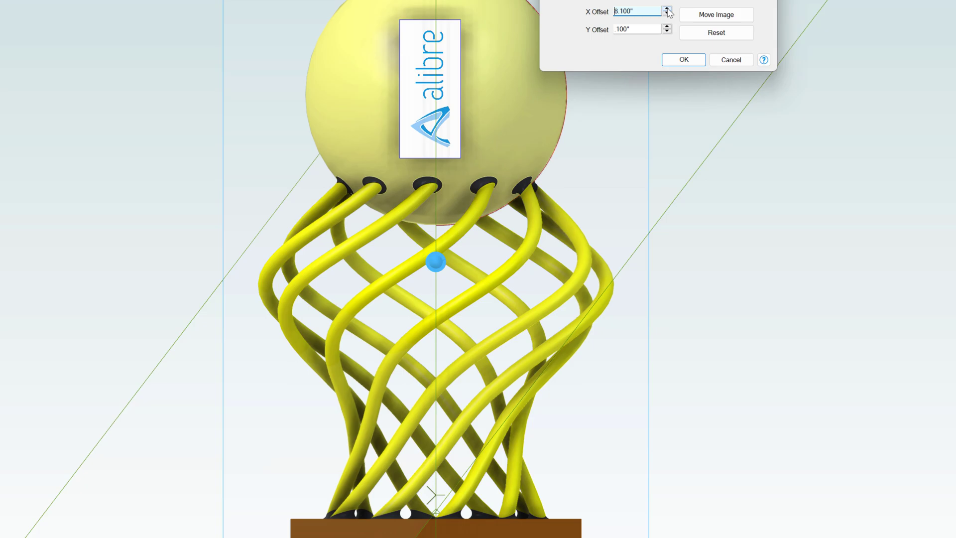
pyautogui.click(668, 8)
pyautogui.click(667, 8)
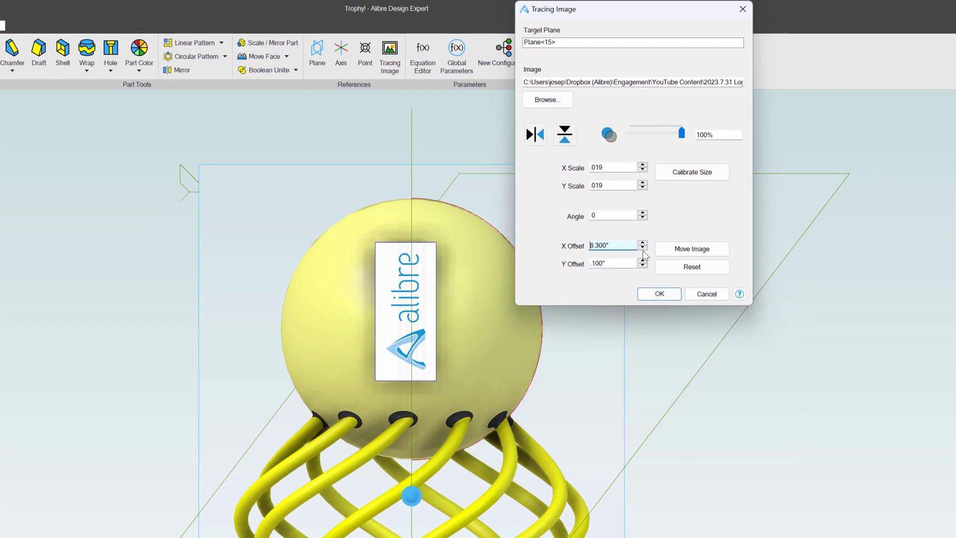
# Step: Set the logo image's rotation angle to 270° so it reads upright and horizontal
pyautogui.click(618, 218)
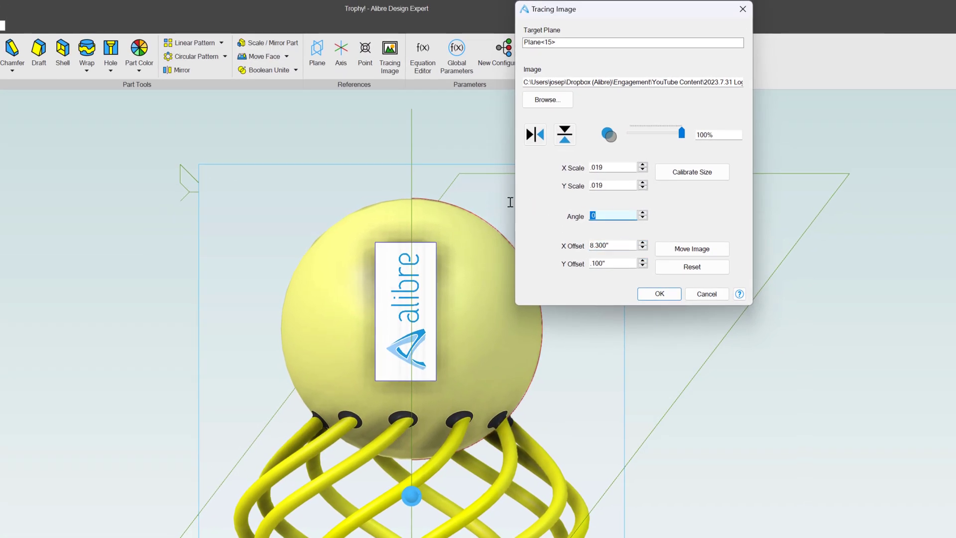
pyautogui.write('90')
pyautogui.click(608, 244)
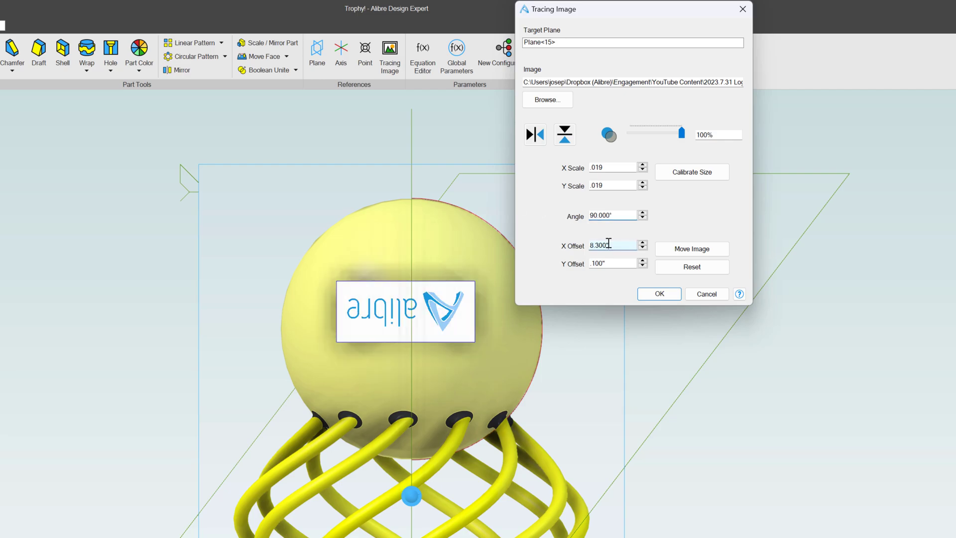
pyautogui.click(619, 214)
pyautogui.write('270')
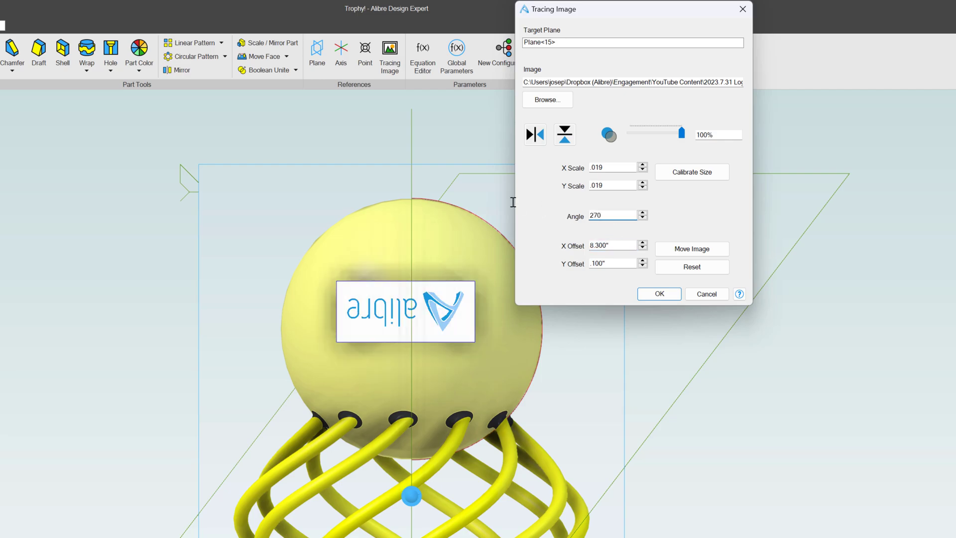
pyautogui.click(614, 245)
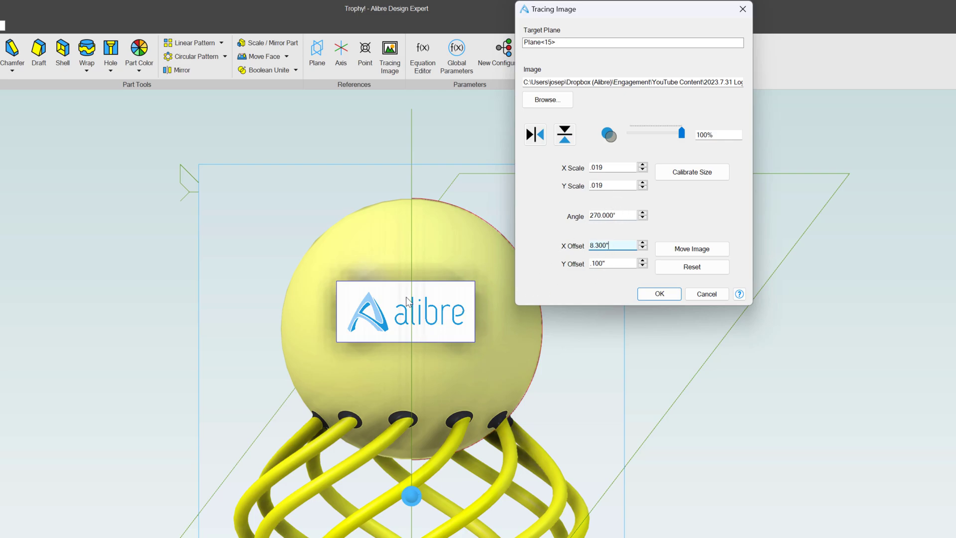
# Step: Enlarge the logo tracing image by setting both its X Scale and Y Scale to .035
pyautogui.scroll(3, 389, 322)
pyautogui.scroll(-2, 286, 496)
pyautogui.scroll(2, 329, 413)
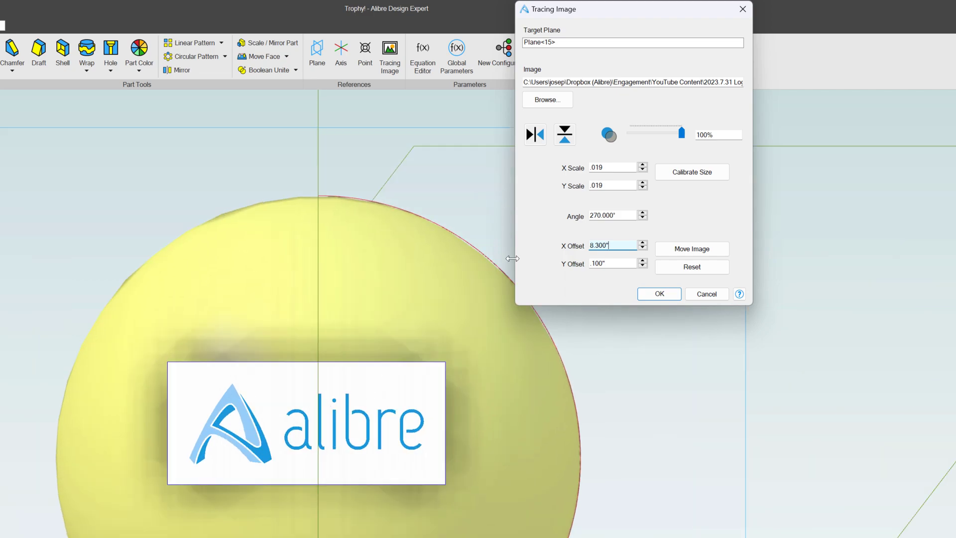
pyautogui.doubleClick(620, 171)
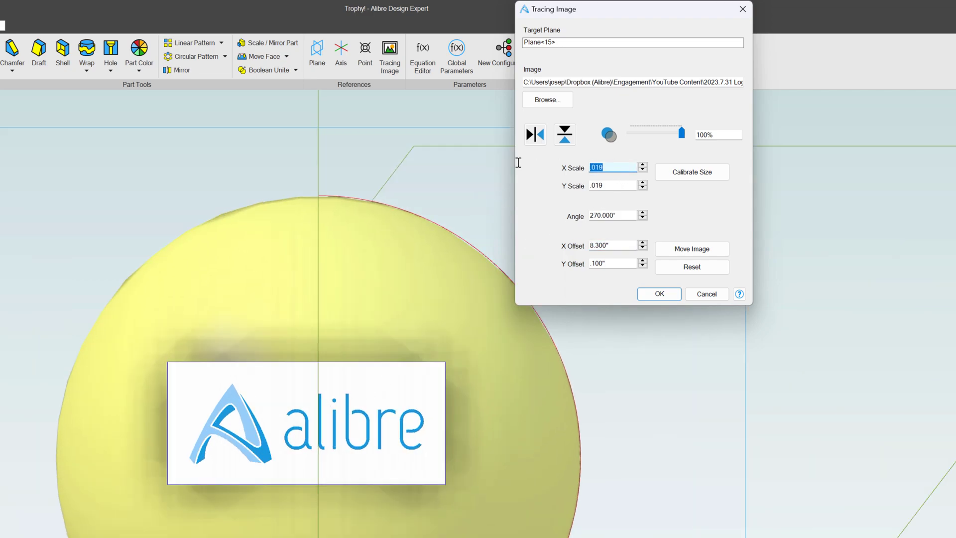
pyautogui.write('.35')
pyautogui.write('0')
pyautogui.click(611, 185)
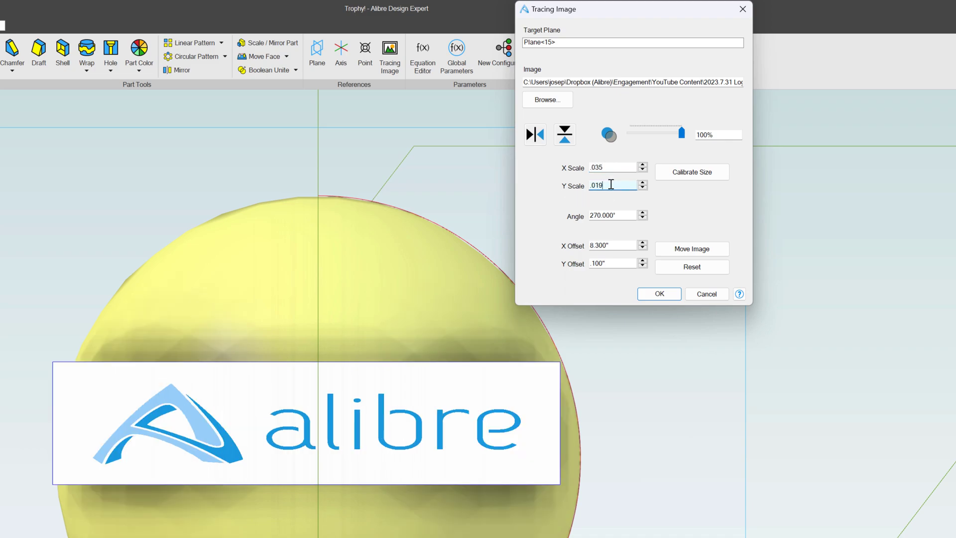
pyautogui.moveTo(611, 184); pyautogui.dragTo(551, 184)
pyautogui.write('.')
pyautogui.click(623, 167)
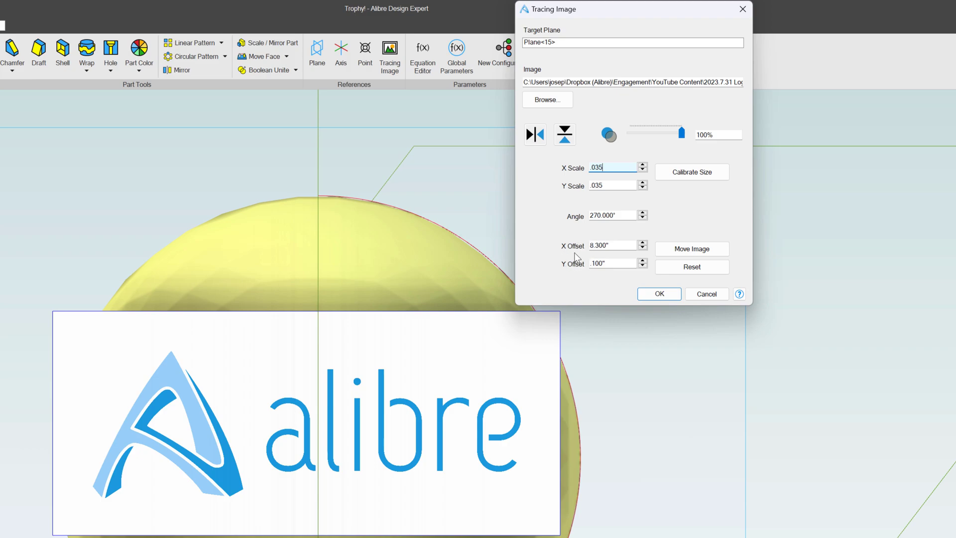
# Step: Try flipping the logo image horizontally and vertically, reverting each flip to keep the original orientation
pyautogui.click(539, 140)
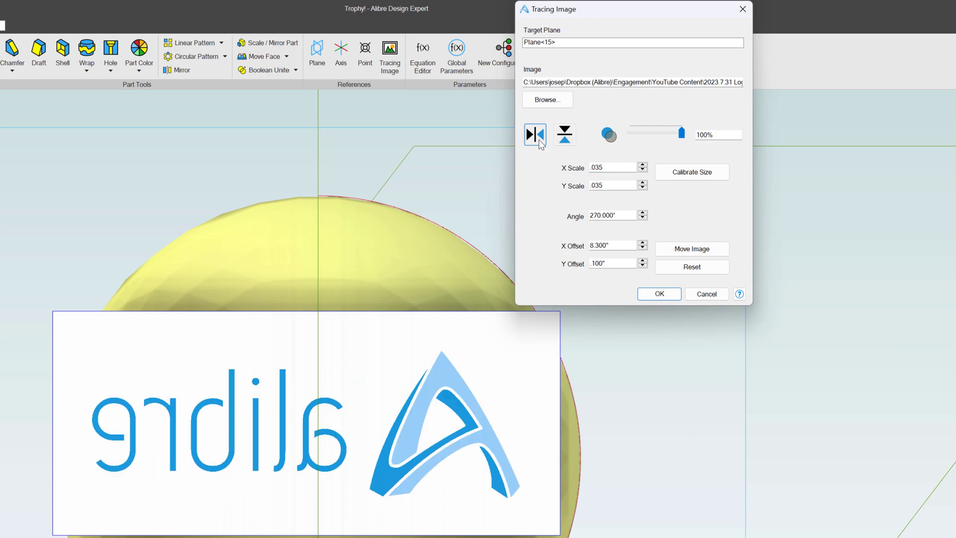
pyautogui.click(539, 140)
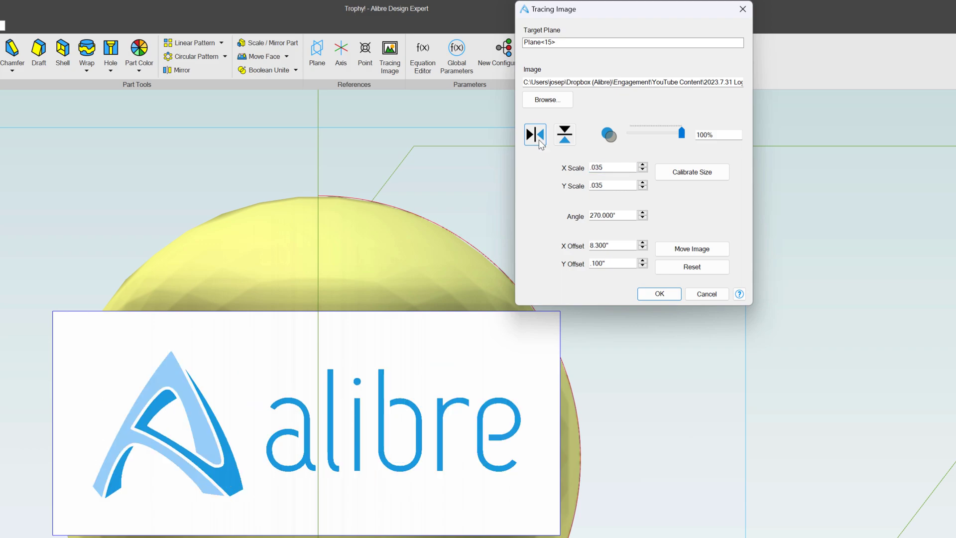
pyautogui.click(570, 136)
pyautogui.click(569, 135)
# Step: Accept the logo tracing image with its current scale, angle and offsets
pyautogui.click(650, 294)
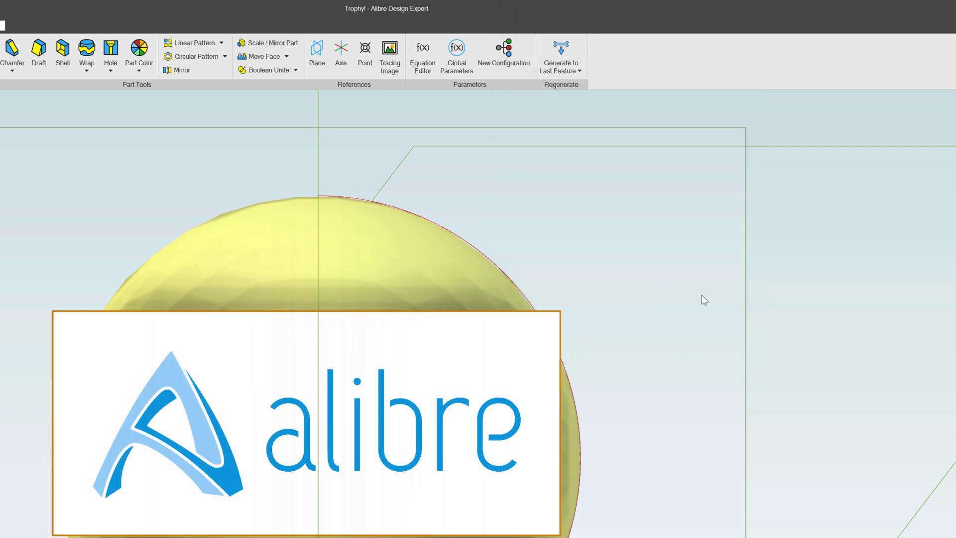
pyautogui.scroll(-5, 701, 294)
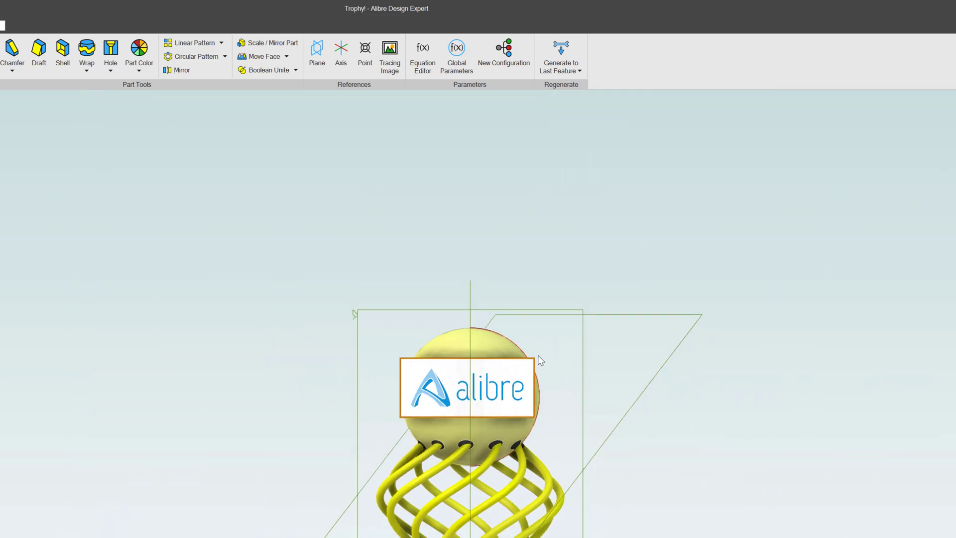
pyautogui.scroll(5, 470, 371)
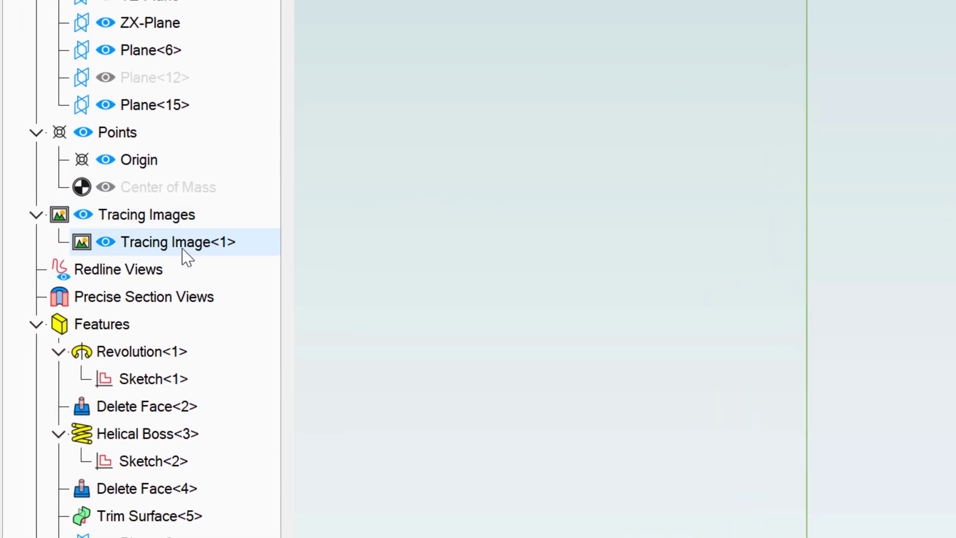
# Step: Edit the existing logo tracing image and set its opacity to 25% so the sphere shows through
pyautogui.rightClick(183, 247)
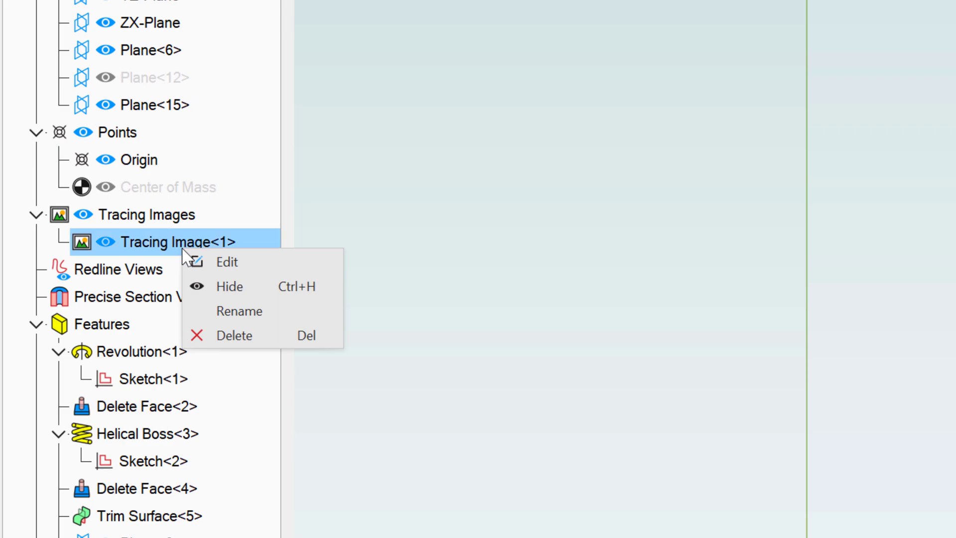
pyautogui.click(218, 264)
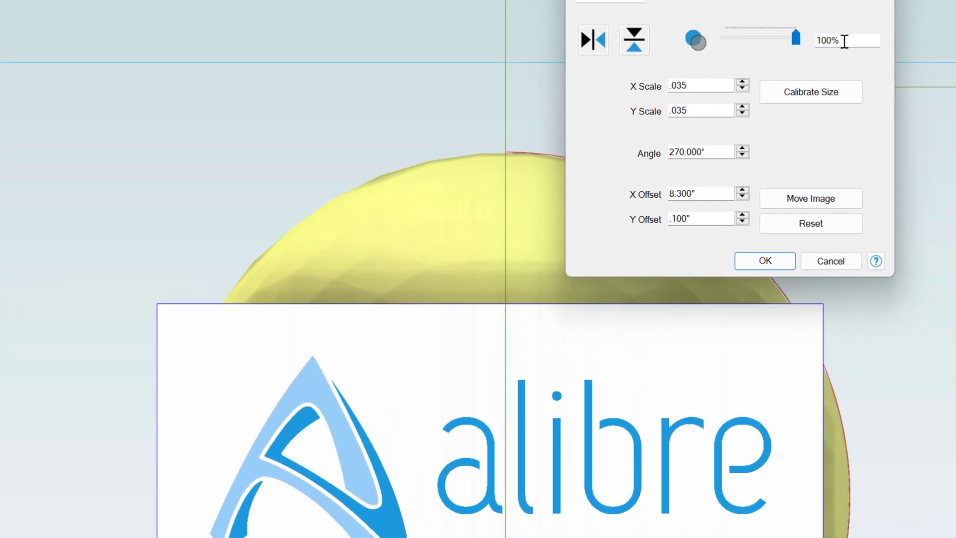
pyautogui.moveTo(844, 41); pyautogui.dragTo(766, 25)
pyautogui.write('25')
pyautogui.press('Return')
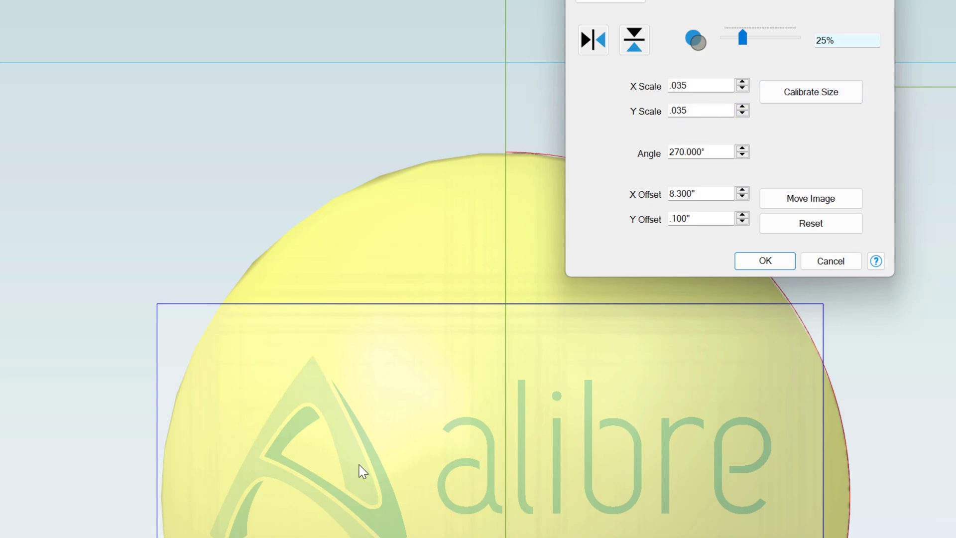
pyautogui.click(761, 268)
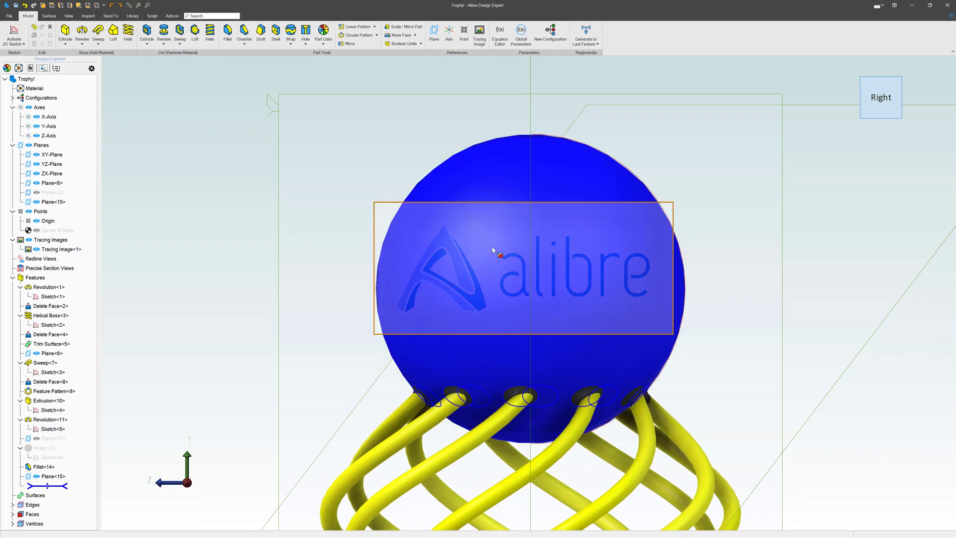
# Step: Start a 2D sketch on Plane<15>, the offset plane that carries the logo image
pyautogui.scroll(-5, 498, 249)
pyautogui.moveTo(515, 199); pyautogui.dragTo(492, 197, button='middle')
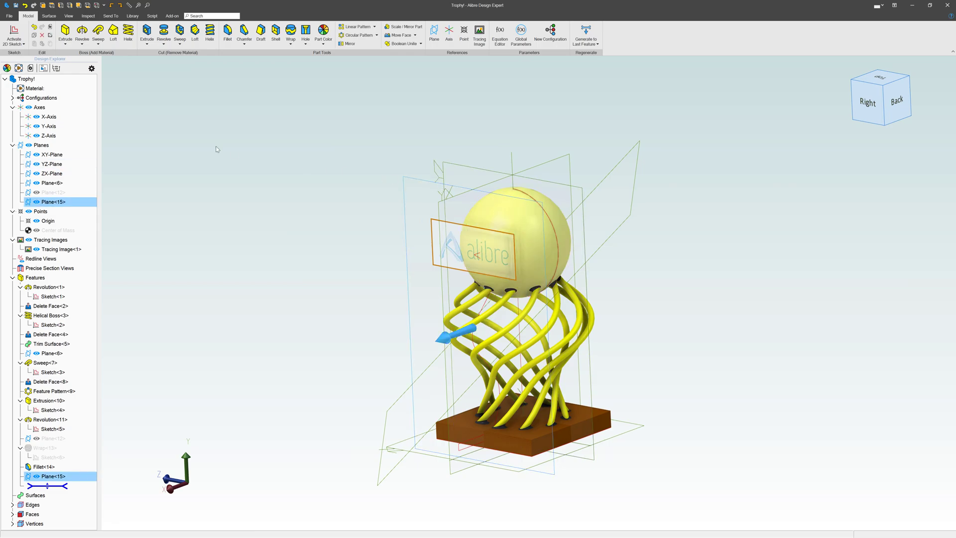
pyautogui.click(22, 37)
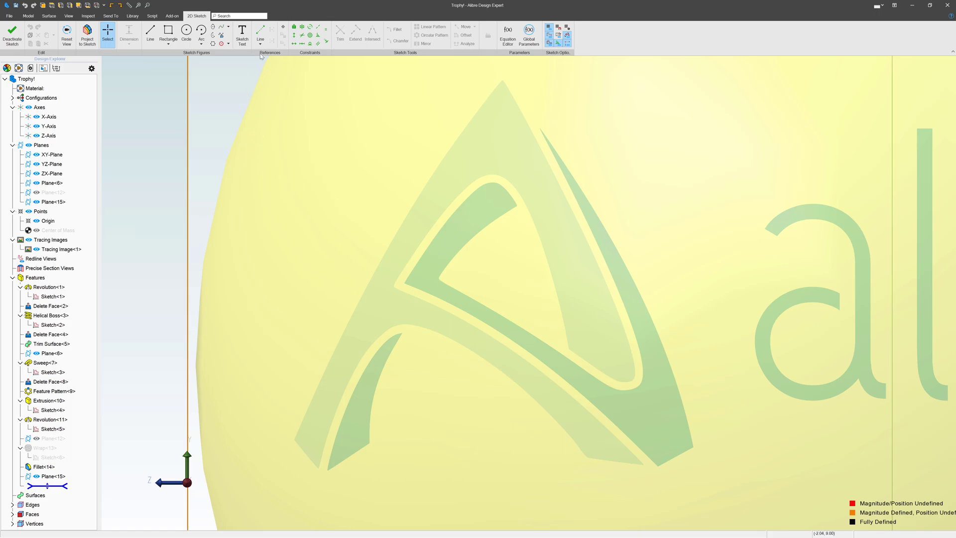
# Step: Trace the outer left edge of the logo's A symbol with a spline from its lower-left corner up to the apex
pyautogui.click(221, 28)
pyautogui.scroll(5, 296, 437)
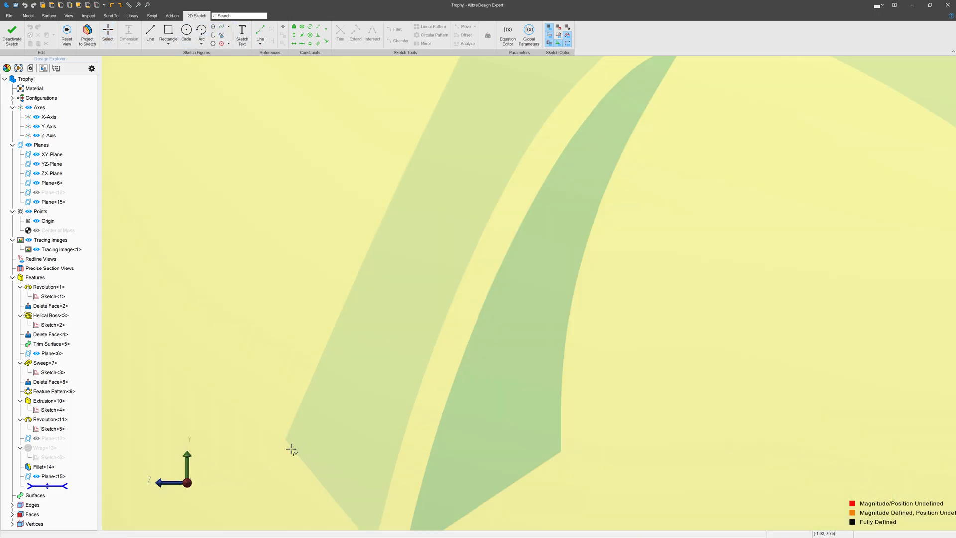
pyautogui.click(280, 429)
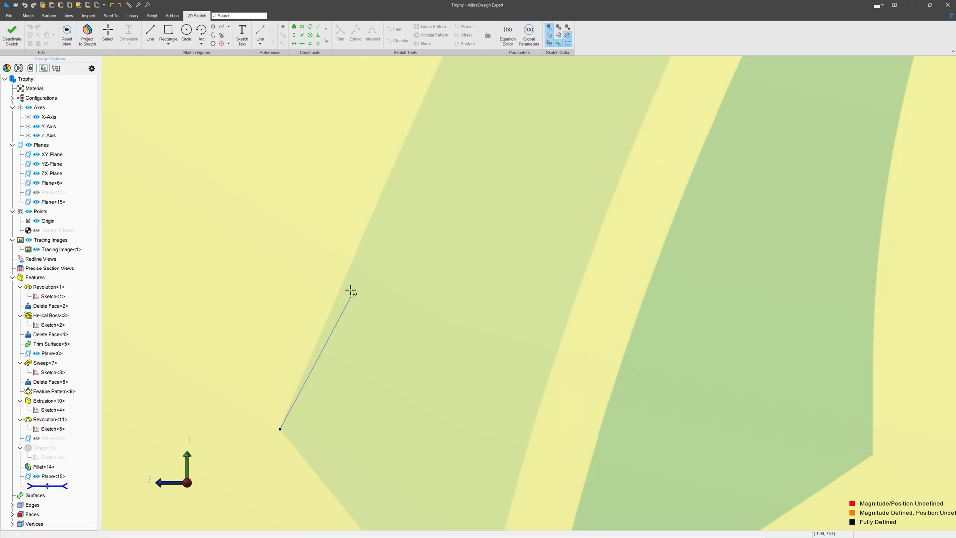
pyautogui.click(352, 262)
pyautogui.moveTo(389, 233)
pyautogui.mouseDown(button='middle')
pyautogui.moveTo(319, 481)
pyautogui.moveTo(425, 268)
pyautogui.mouseUp(button='middle')
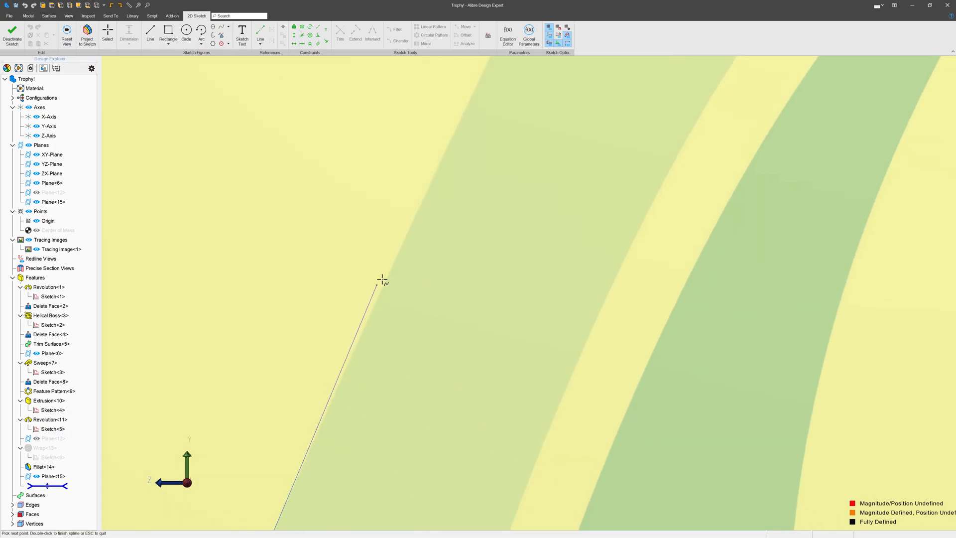
pyautogui.moveTo(479, 155); pyautogui.dragTo(293, 482, button='middle')
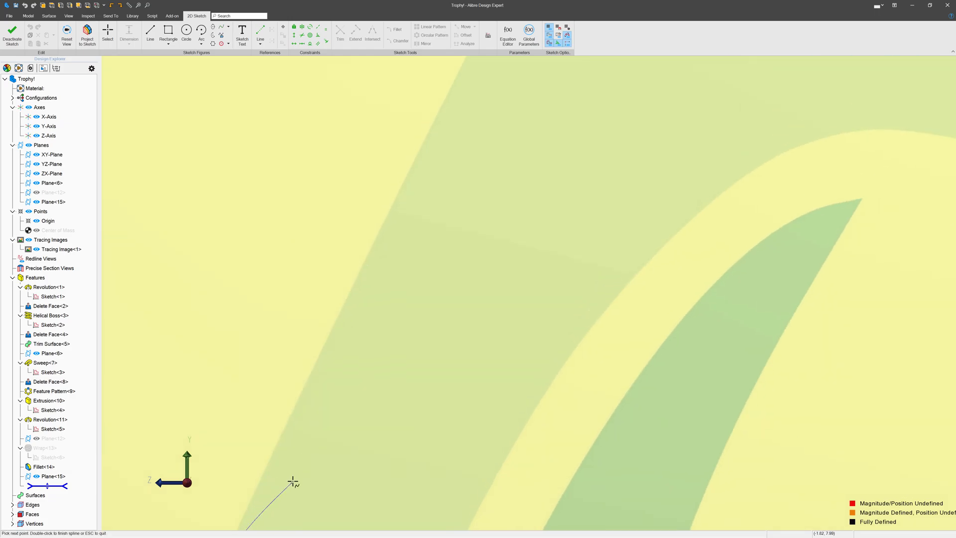
pyautogui.click(382, 228)
pyautogui.scroll(-5, 329, 360)
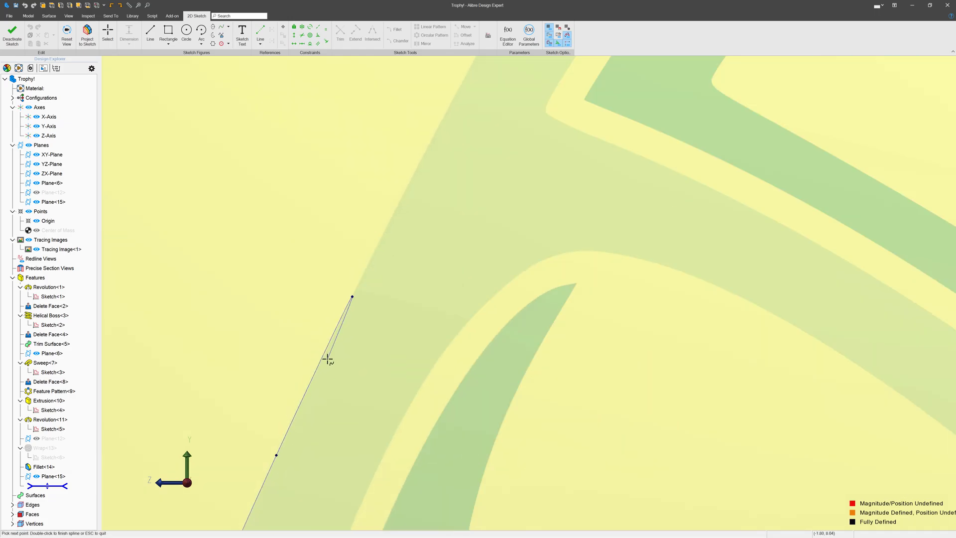
pyautogui.scroll(3, 428, 224)
pyautogui.click(419, 116)
pyautogui.scroll(-5, 326, 293)
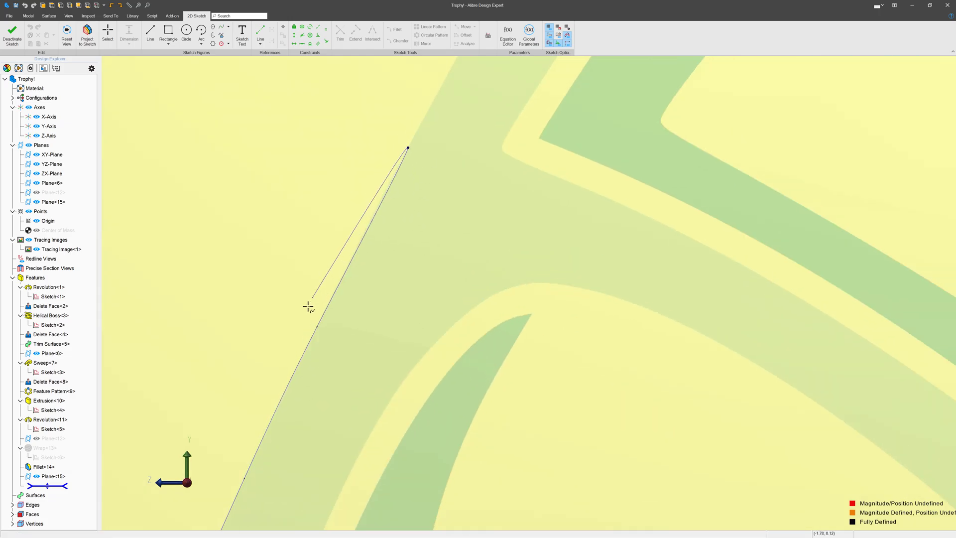
pyautogui.scroll(2, 399, 187)
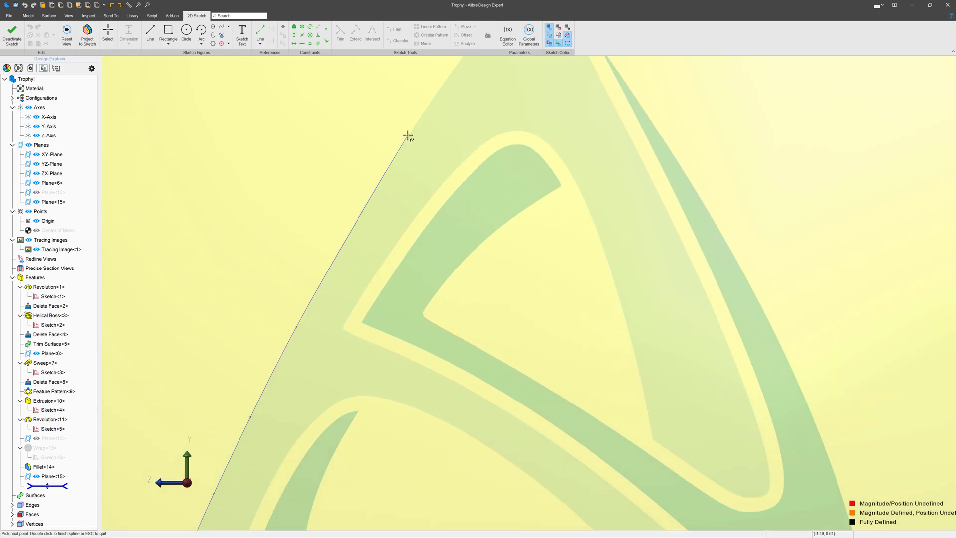
pyautogui.click(408, 136)
pyautogui.moveTo(401, 219); pyautogui.dragTo(246, 487, button='middle')
pyautogui.scroll(4, 356, 247)
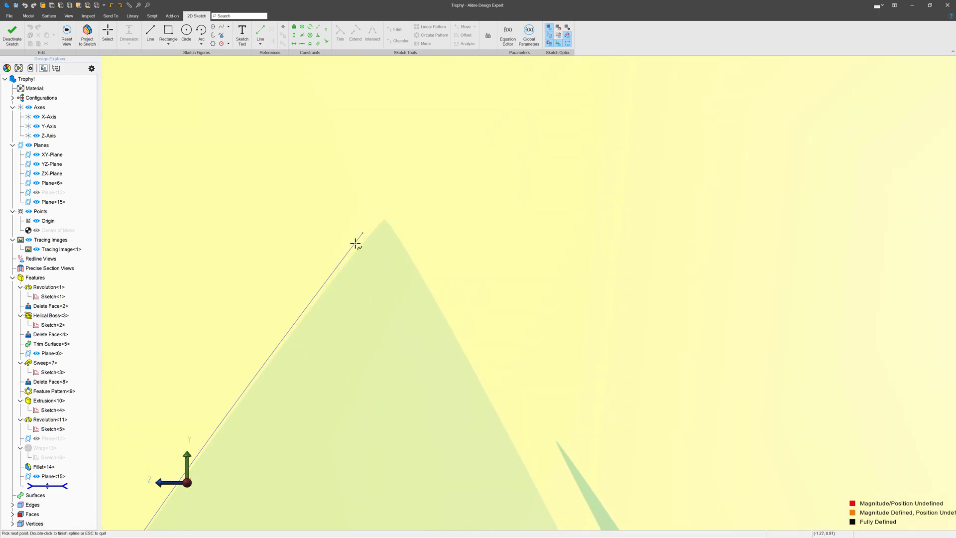
pyautogui.click(410, 202)
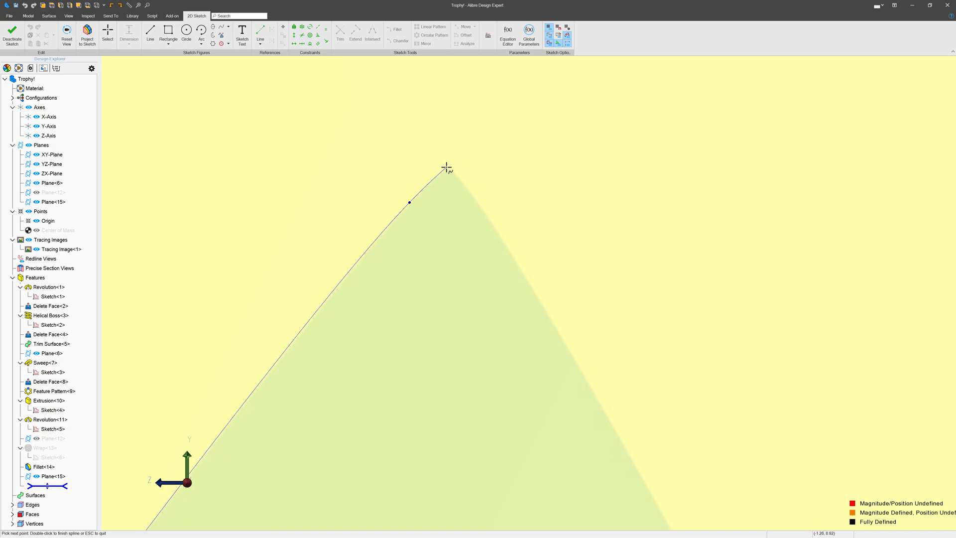
pyautogui.click(446, 166)
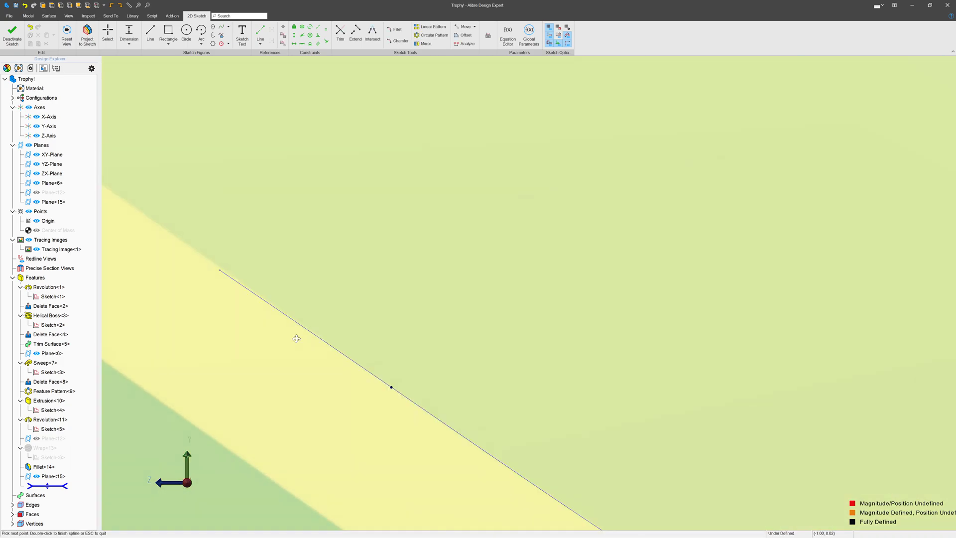
# Step: Trace the remaining outlines of the A symbol and the alibre letters, using a circle for the i's dot, and close the sketch
pyautogui.click(589, 62)
pyautogui.click(483, 311)
pyautogui.click(368, 171)
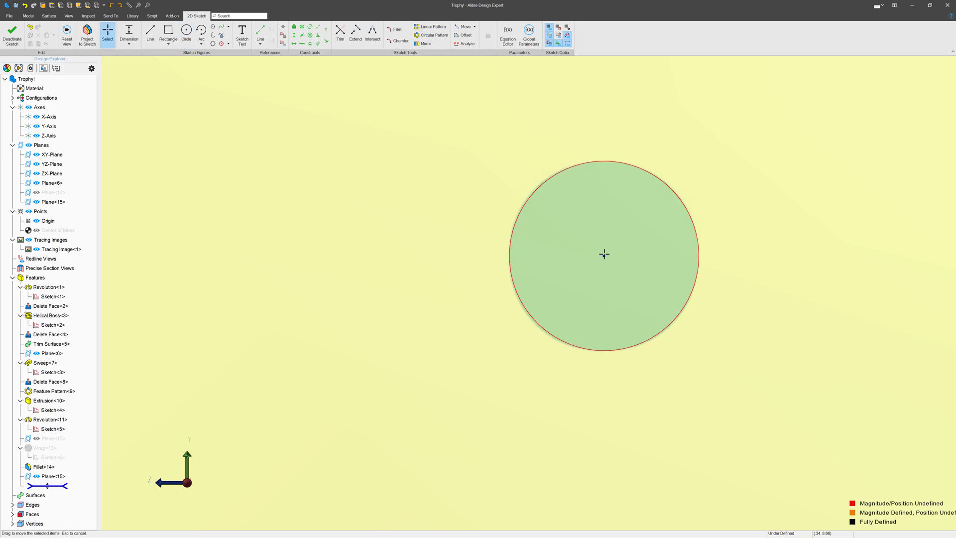
pyautogui.scroll(-15, 604, 254)
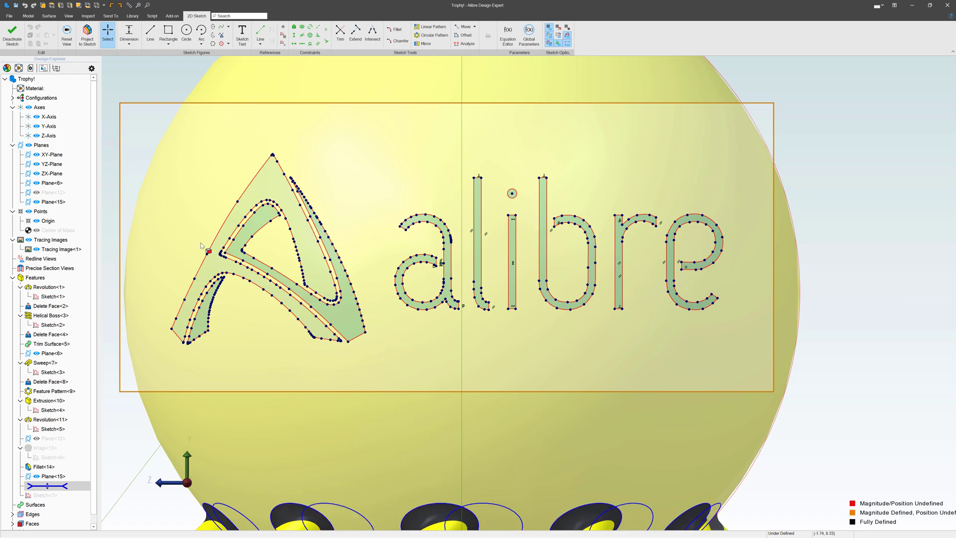
pyautogui.hotkey('ctrl', 'k')
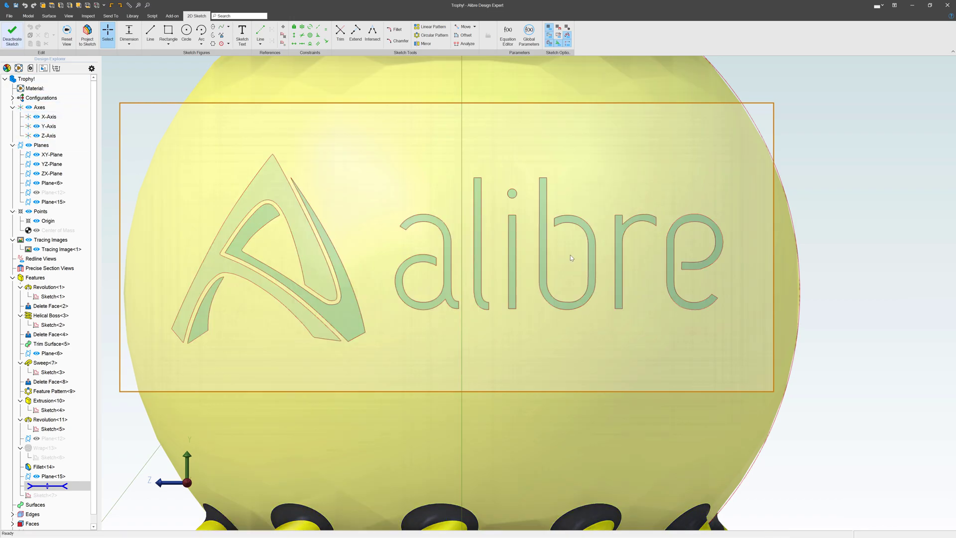
# Step: Extrude the logo sketch as a boss using To Geometry, with the trophy's sphere face as the end target
pyautogui.scroll(-1, 518, 302)
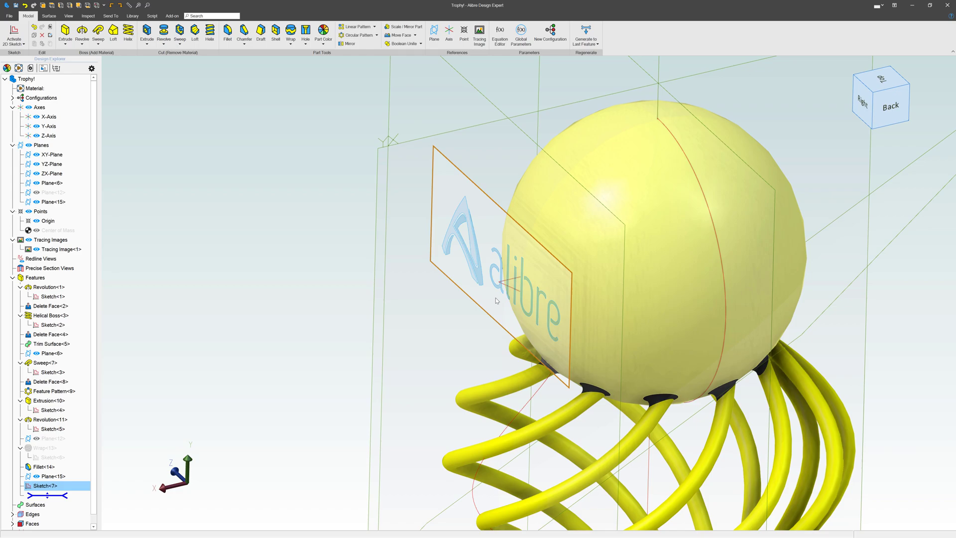
pyautogui.click(62, 35)
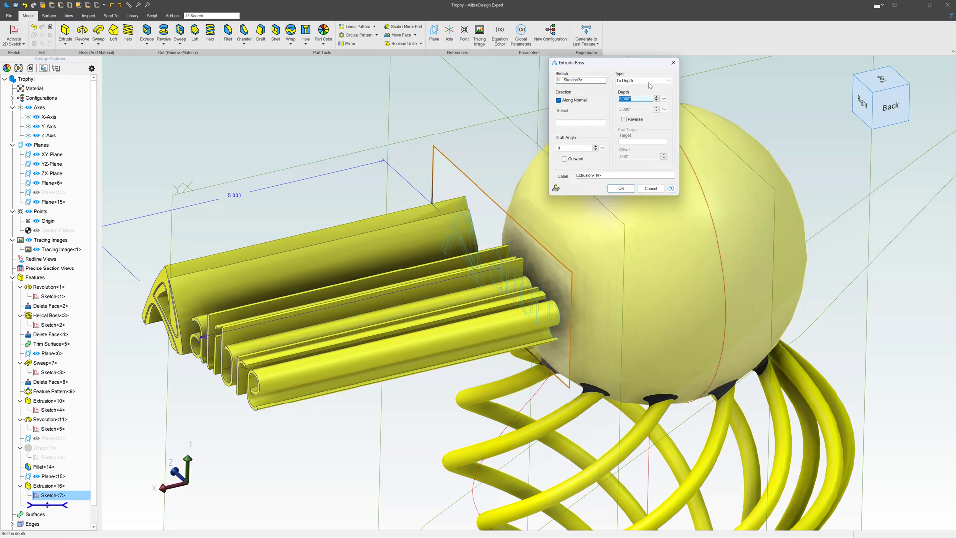
pyautogui.click(642, 80)
pyautogui.click(644, 107)
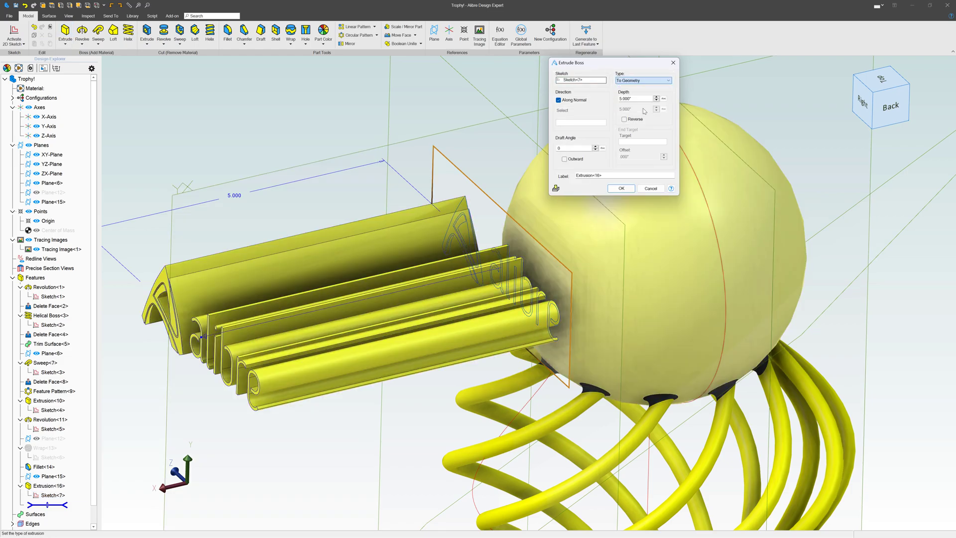
pyautogui.click(613, 235)
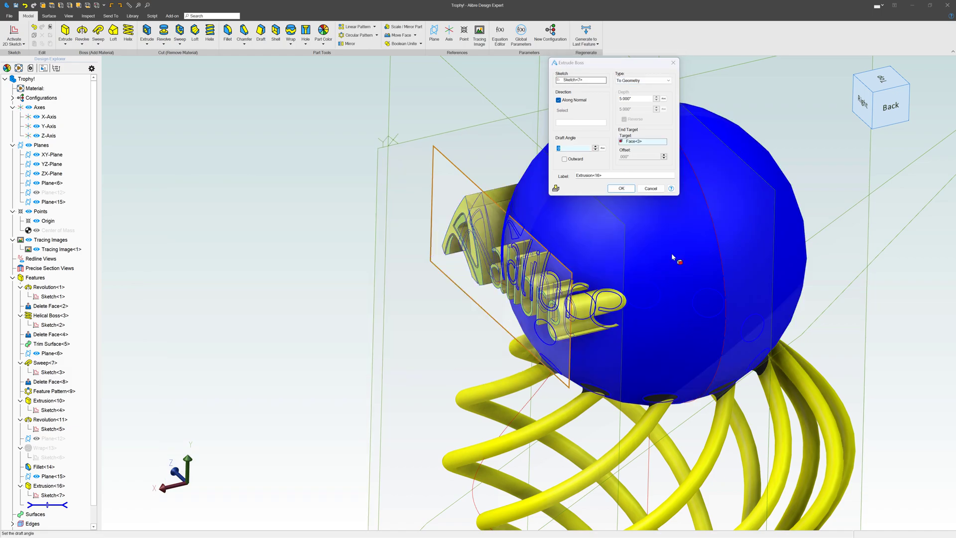
pyautogui.press('Return')
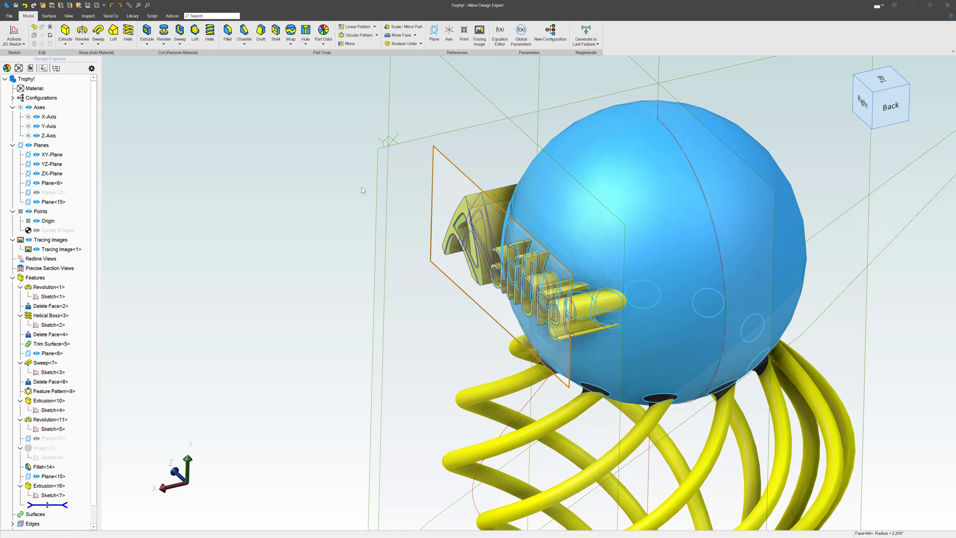
pyautogui.click(416, 204)
pyautogui.moveTo(416, 205); pyautogui.dragTo(453, 206, button='middle')
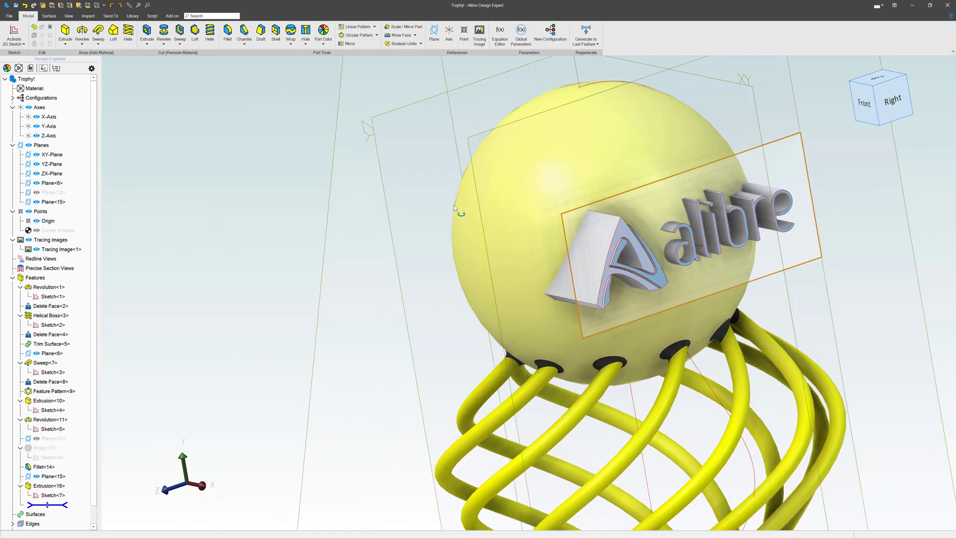
pyautogui.scroll(1, 668, 175)
pyautogui.scroll(1, 668, 175)
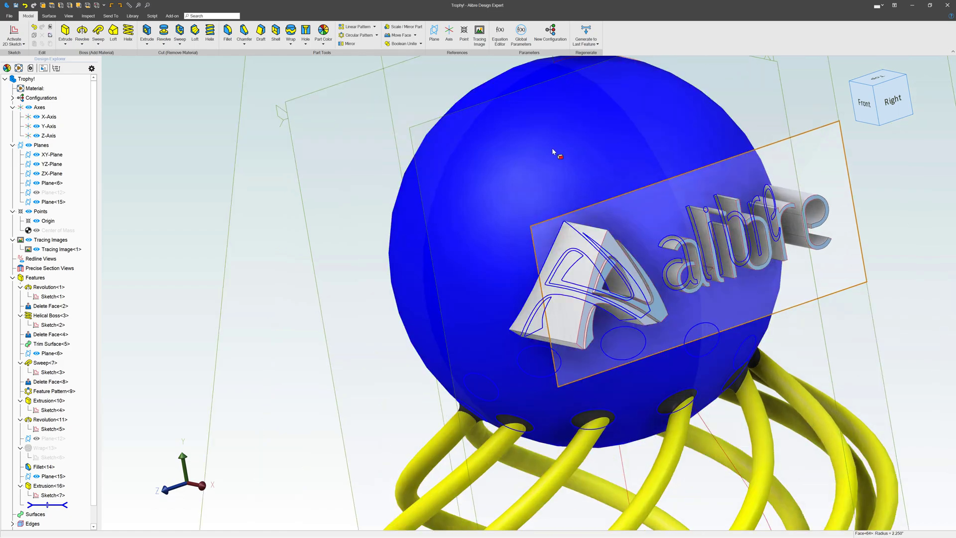
# Step: Sketch an arc of about 2.55 in radius on the XY-Plane, centred near the sphere's middle and crossing beyond the logo extrusion's end
pyautogui.scroll(-1, 316, 183)
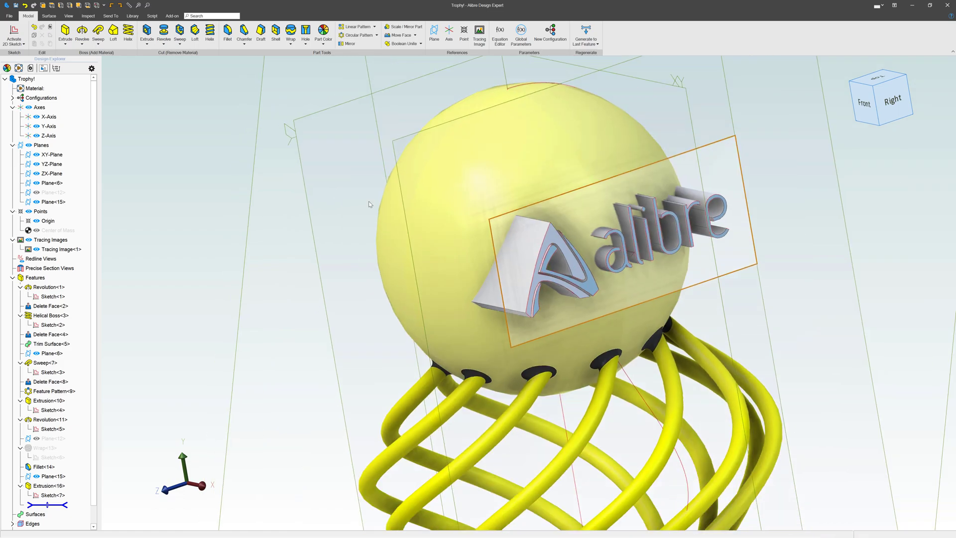
pyautogui.moveTo(493, 232); pyautogui.dragTo(551, 233, button='middle')
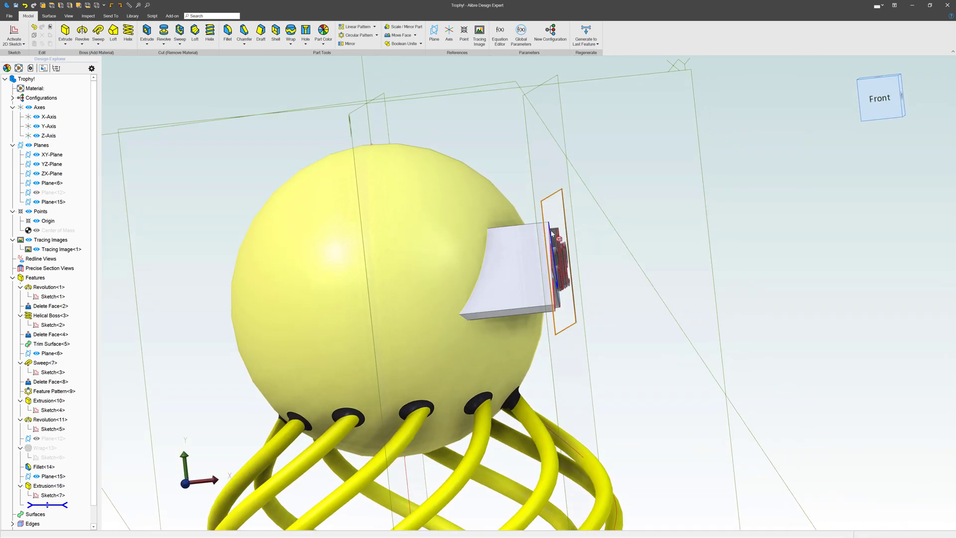
pyautogui.click(661, 77)
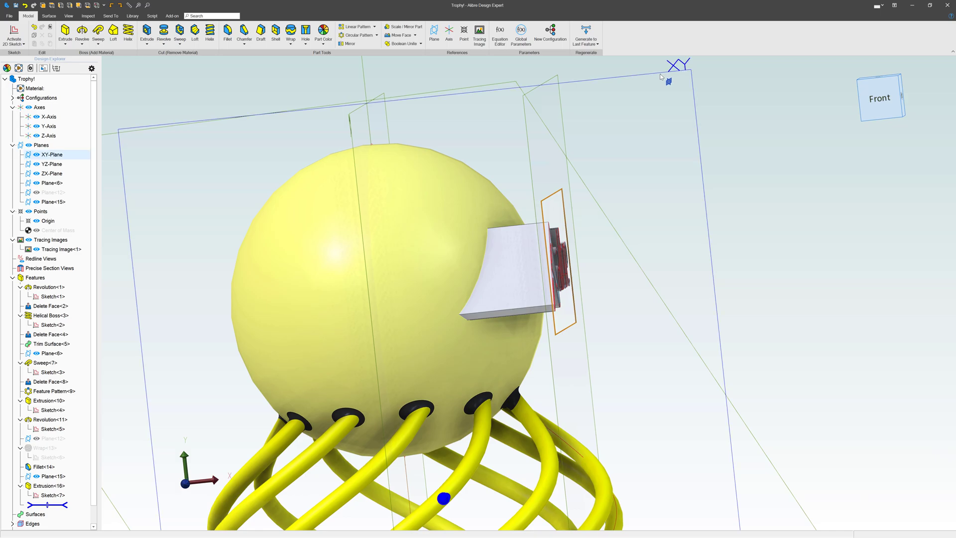
pyautogui.click(15, 33)
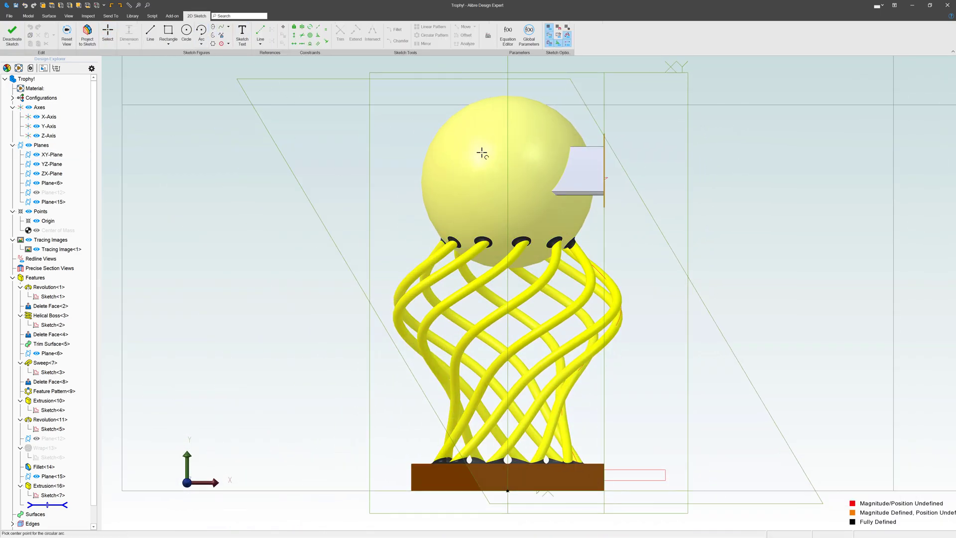
pyautogui.click(520, 161)
pyautogui.click(613, 130)
pyautogui.click(607, 205)
# Step: Dimension the arc's radius at 2.25 in
pyautogui.click(128, 34)
pyautogui.click(619, 163)
pyautogui.click(709, 160)
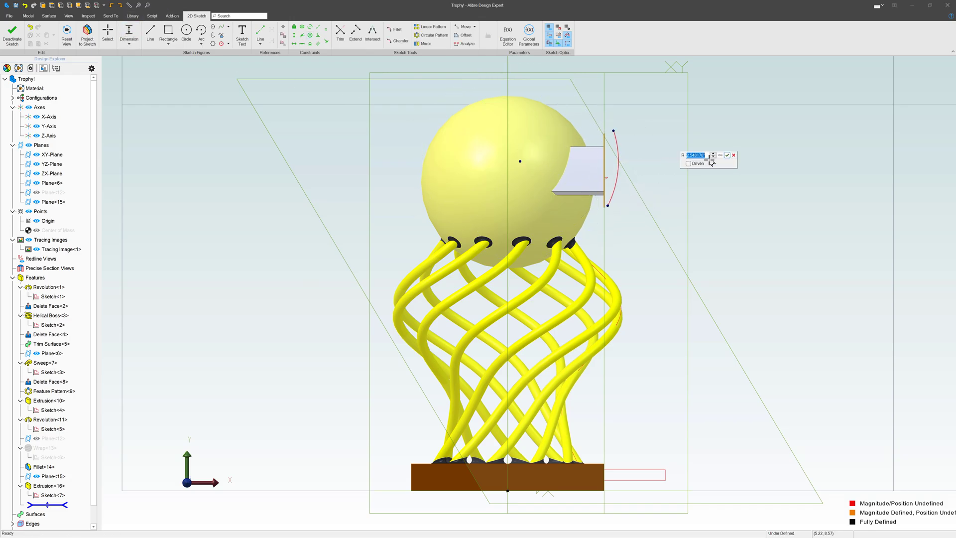
pyautogui.write('2.25')
pyautogui.press('Return')
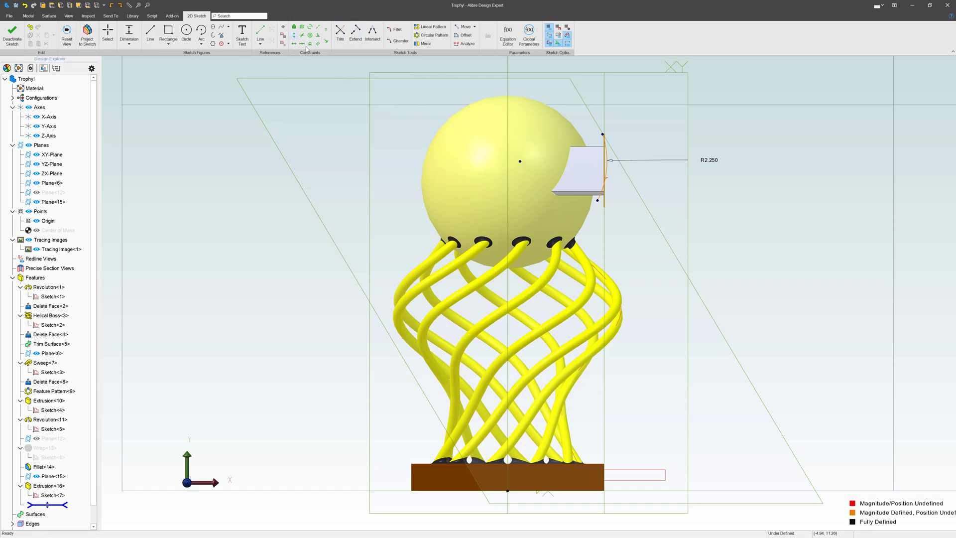
# Step: Constrain the arc's centre point vertically in line with the sketch origin
pyautogui.click(294, 35)
pyautogui.click(520, 159)
pyautogui.scroll(-2, 493, 124)
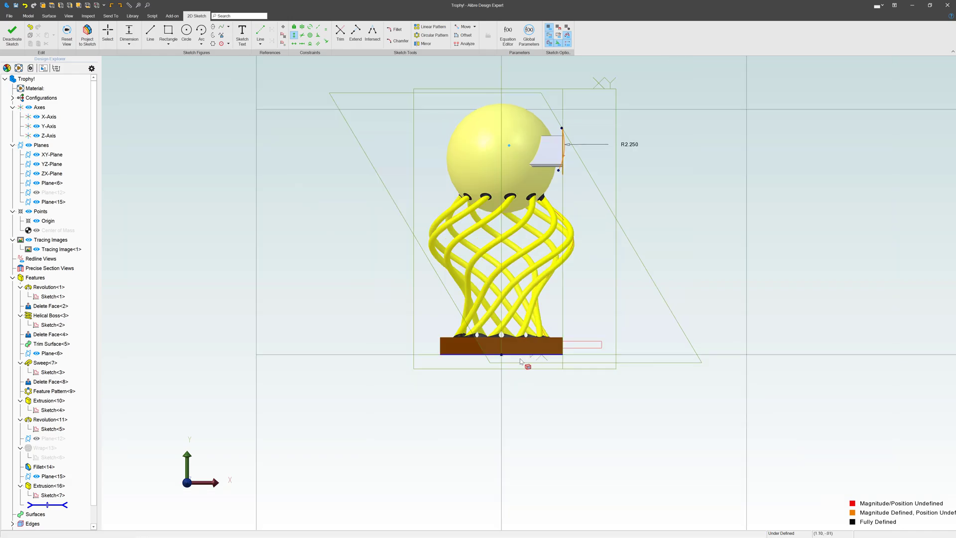
pyautogui.click(501, 355)
pyautogui.scroll(2, 508, 145)
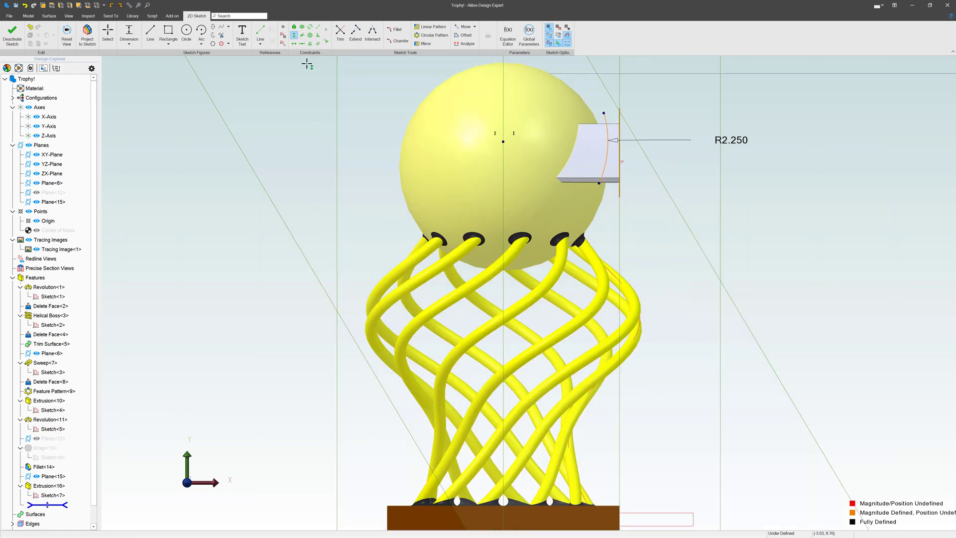
pyautogui.press('Escape')
# Step: Dimension the arc's centre 8 in above the origin at the trophy's base
pyautogui.click(502, 141)
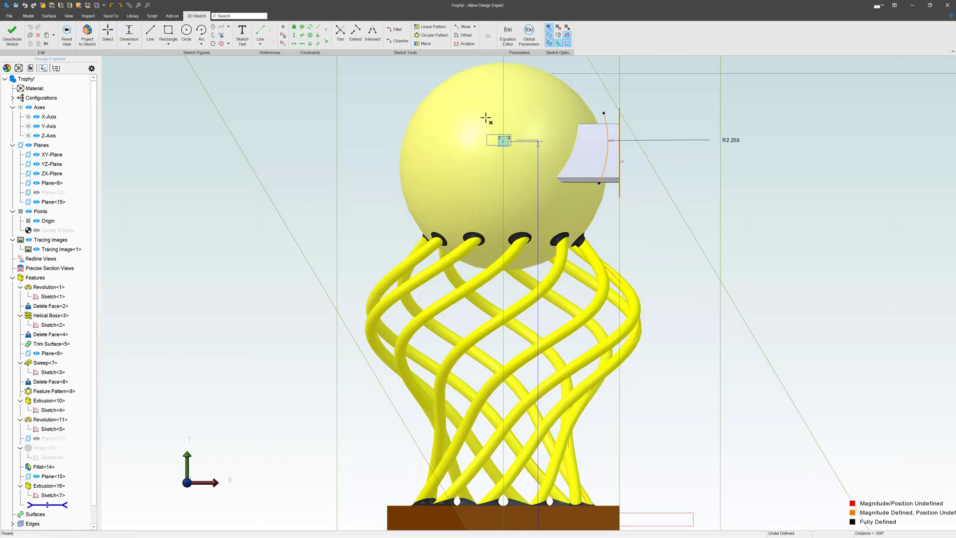
pyautogui.scroll(-2, 488, 130)
pyautogui.click(352, 292)
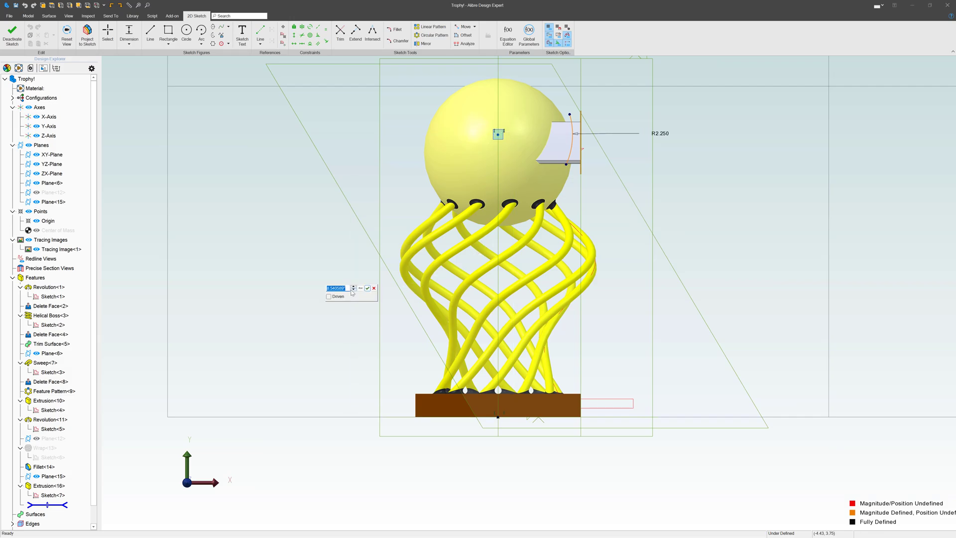
pyautogui.write('8')
pyautogui.press('Return')
# Step: Set the arc's radius to 2.35 in so it is slightly larger than the sphere
pyautogui.scroll(3, 598, 122)
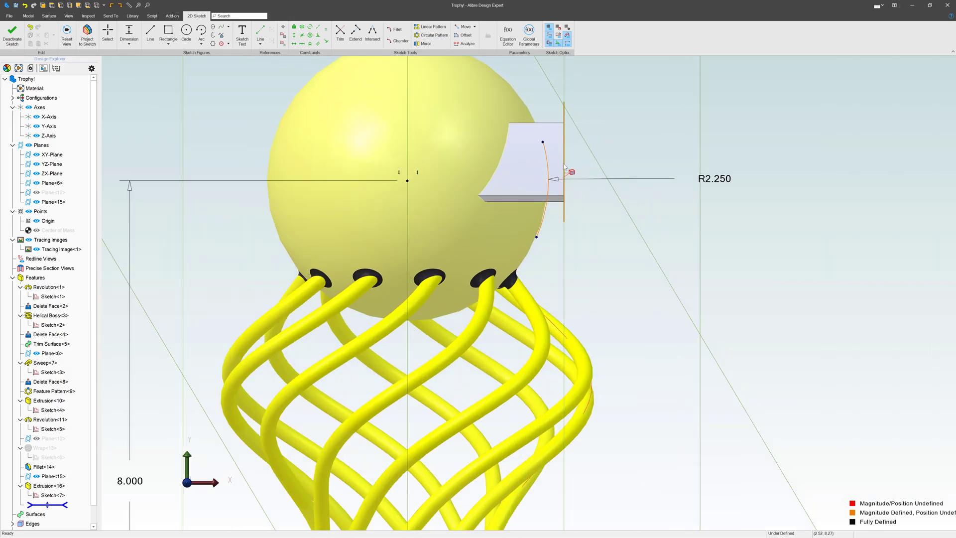
pyautogui.doubleClick(714, 179)
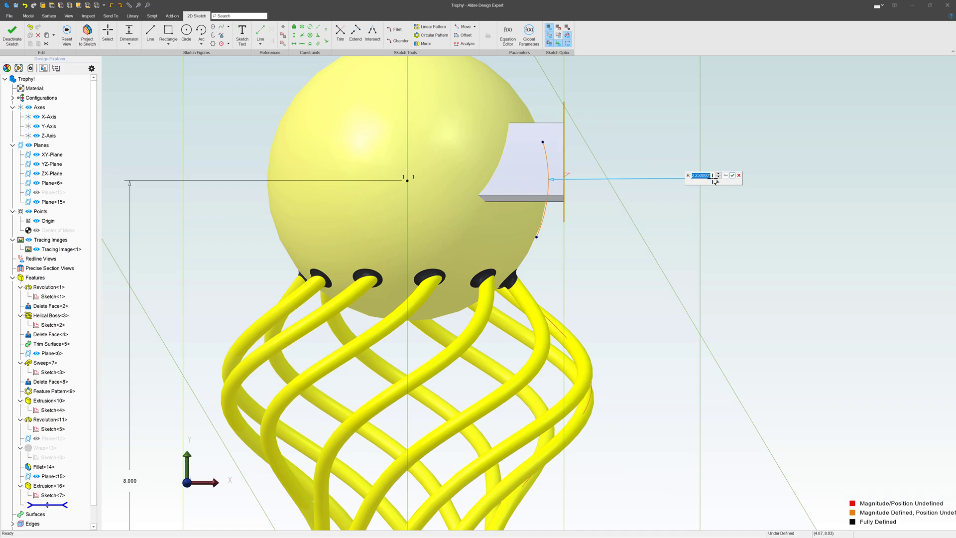
pyautogui.write('25')
pyautogui.press('Return')
pyautogui.doubleClick(712, 179)
pyautogui.write('2.35')
pyautogui.press('Return')
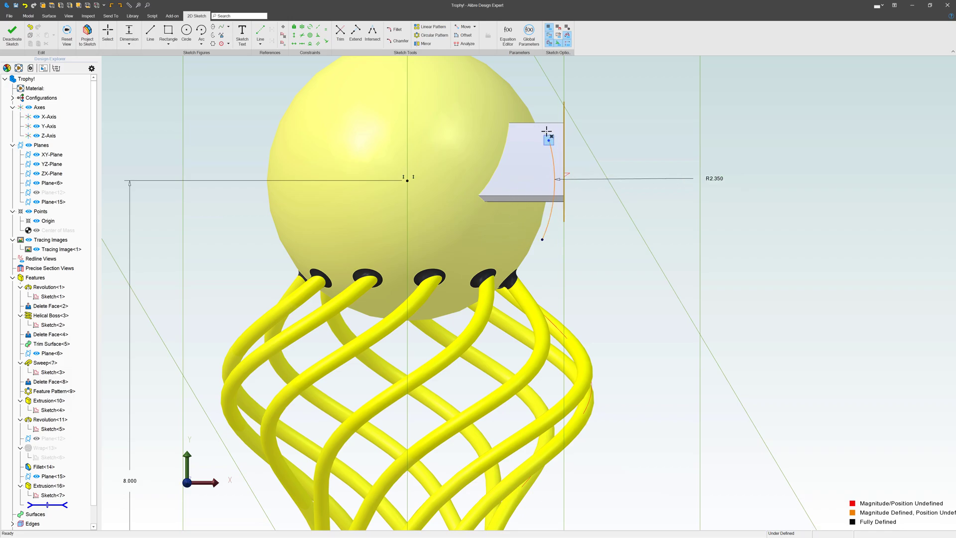
# Step: Extend the arc's upper end and close the profile past the logo plane with three lines, making the upper and lower ones horizontal
pyautogui.moveTo(547, 140); pyautogui.dragTo(536, 108)
pyautogui.press('l')
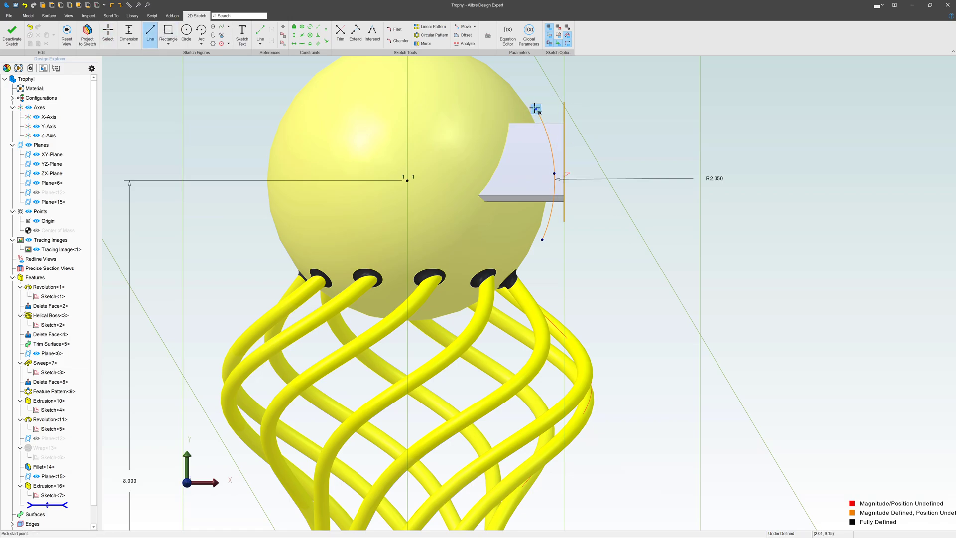
pyautogui.click(536, 109)
pyautogui.click(612, 108)
pyautogui.click(610, 239)
pyautogui.click(542, 239)
pyautogui.press('Escape')
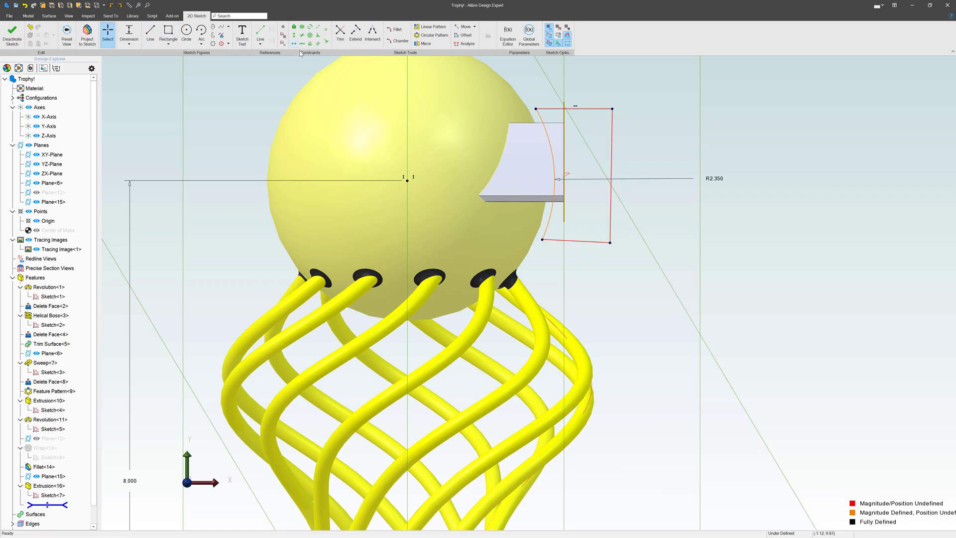
pyautogui.press('h')
pyautogui.press('Escape')
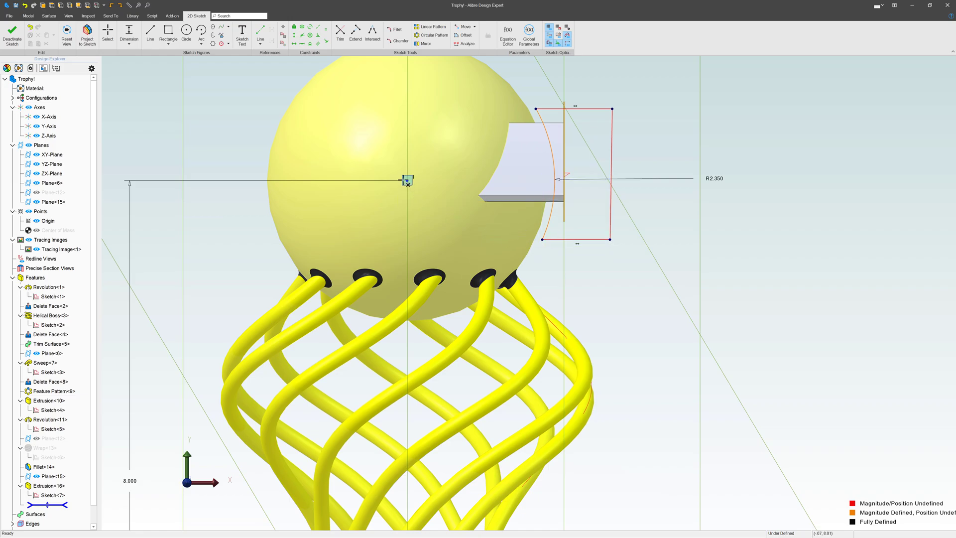
# Step: Dimension the arc's lower and upper endpoints 1 in below and 1 in above the arc's centre
pyautogui.doubleClick(407, 179)
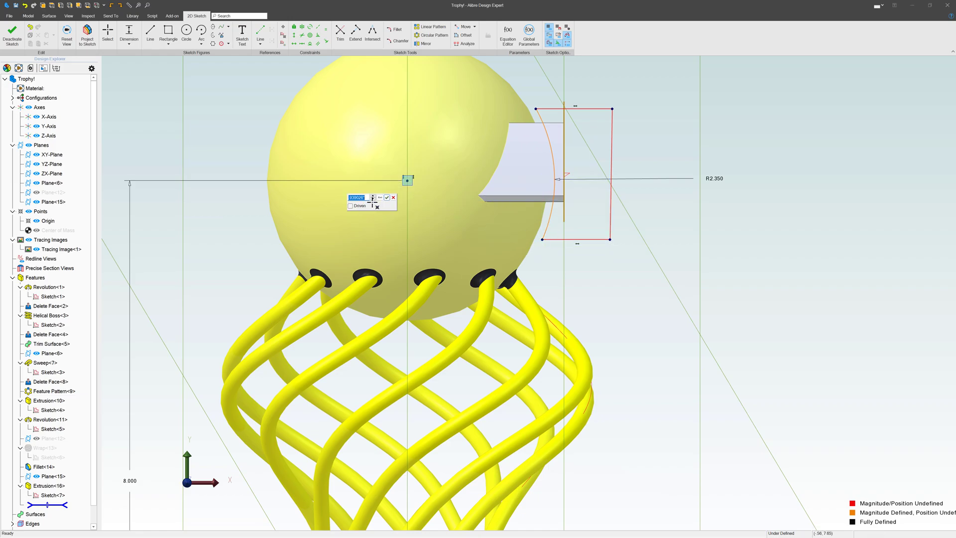
pyautogui.write('1')
pyautogui.press('Return')
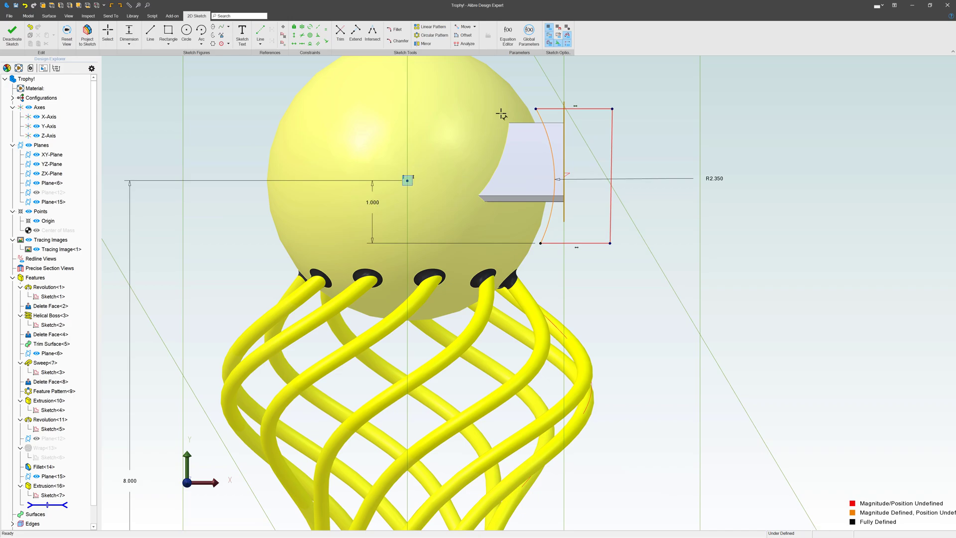
pyautogui.click(536, 109)
pyautogui.click(366, 126)
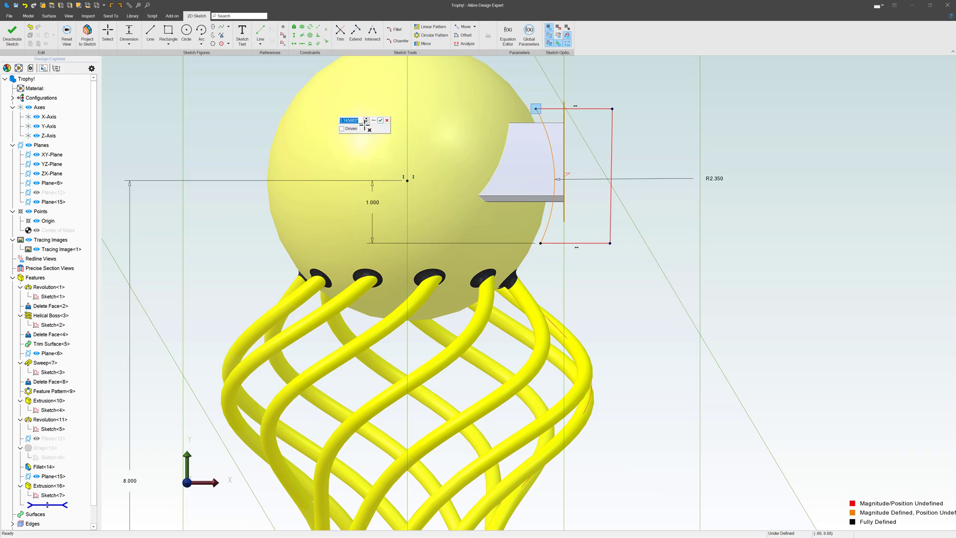
pyautogui.write('1')
pyautogui.press('Return')
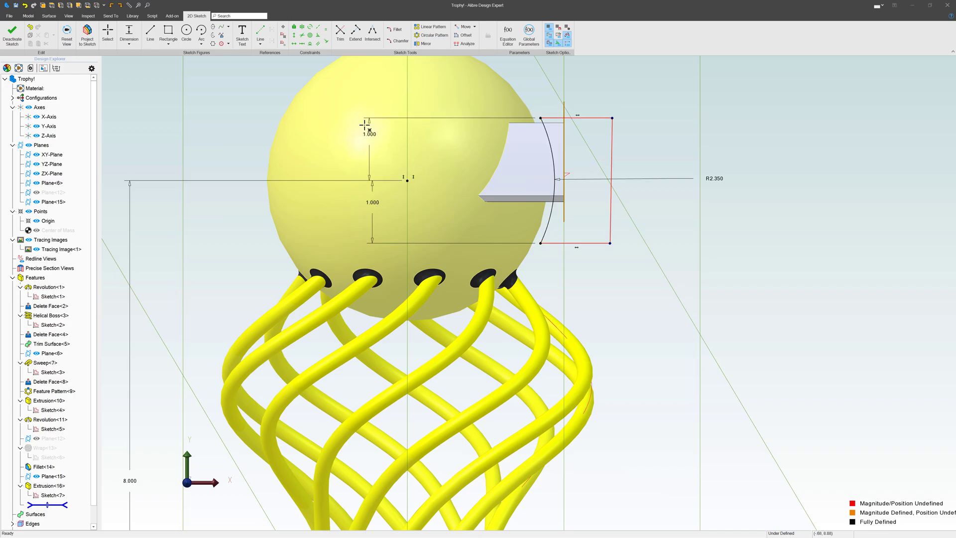
# Step: Finish the profile sketch with a 1 in upper line and a vertical outer line
pyautogui.click(589, 115)
pyautogui.click(588, 99)
pyautogui.write('1')
pyautogui.press('Return')
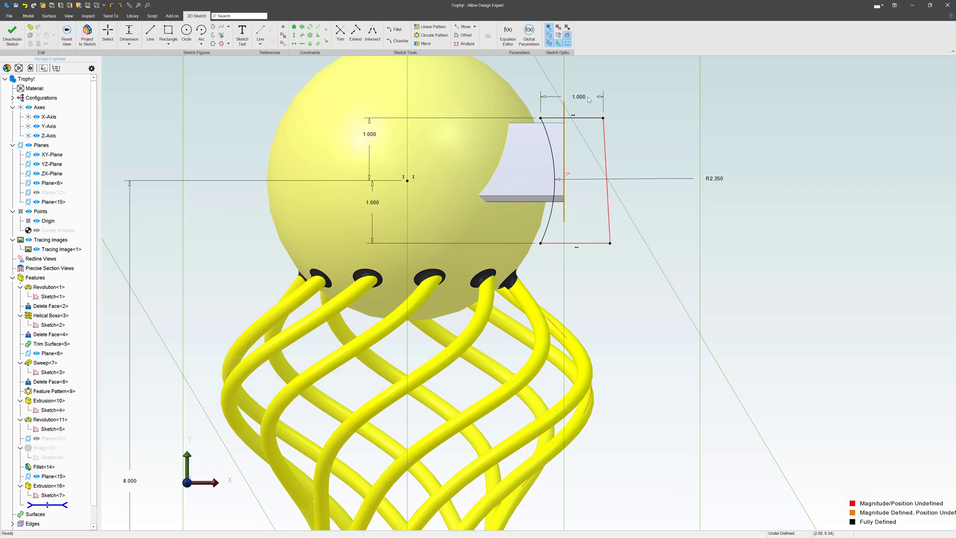
pyautogui.press('Escape')
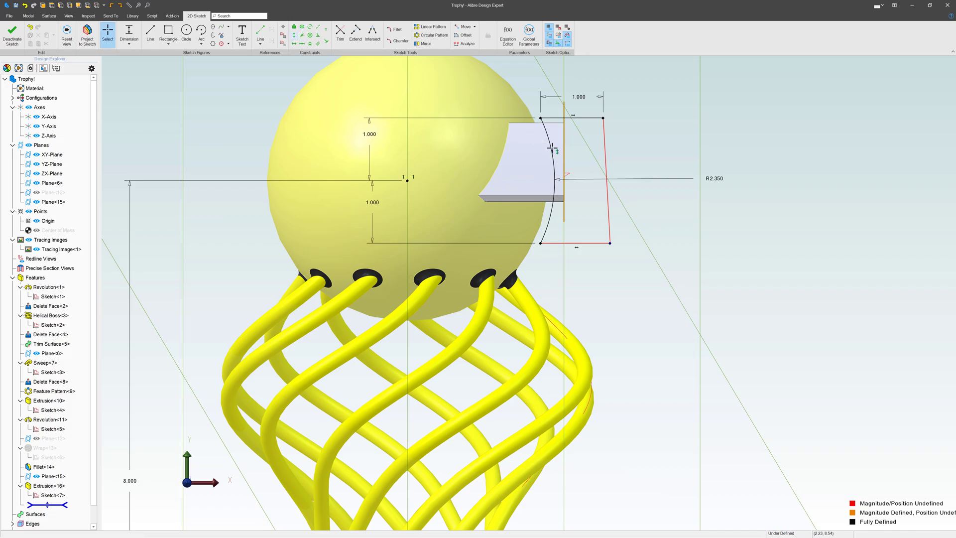
pyautogui.press('v')
pyautogui.click(607, 156)
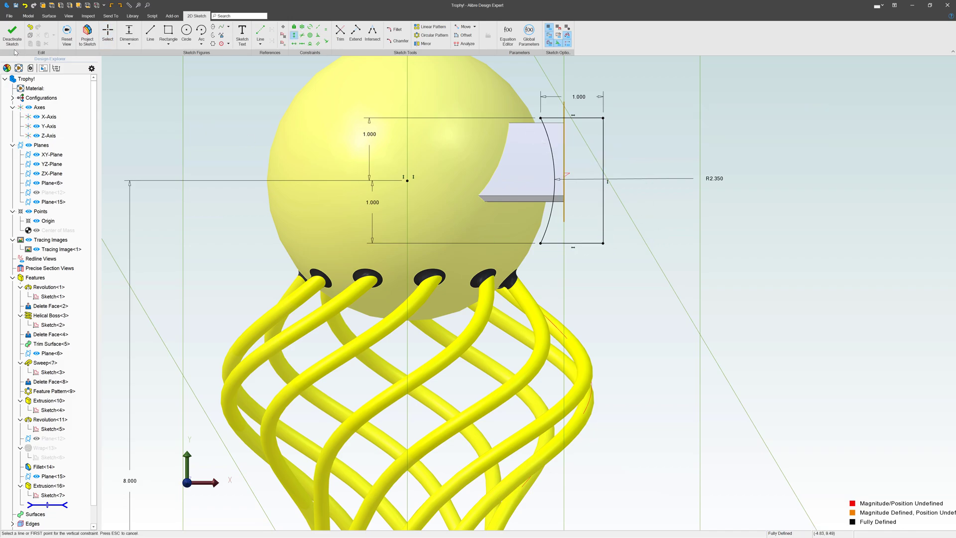
pyautogui.press('Escape')
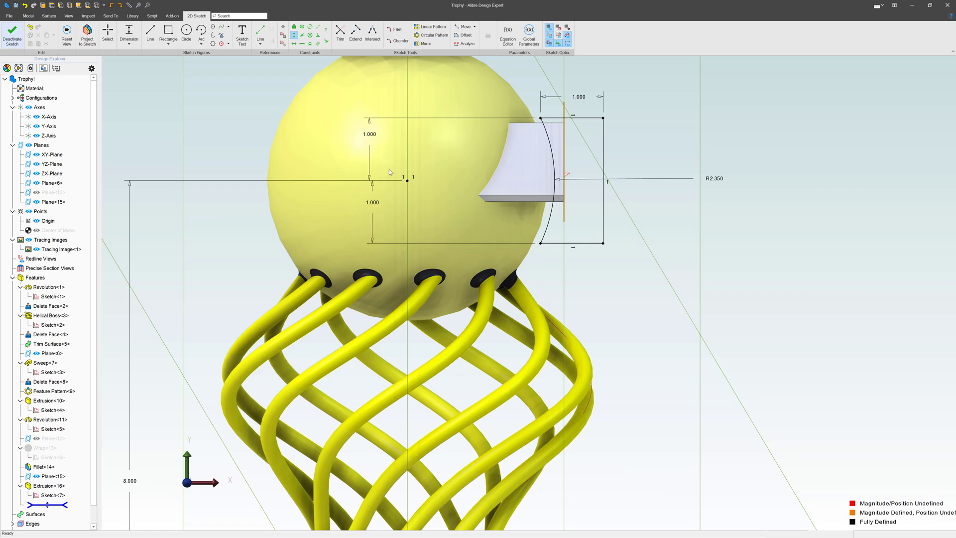
pyautogui.hotkey('ctrl', 'k')
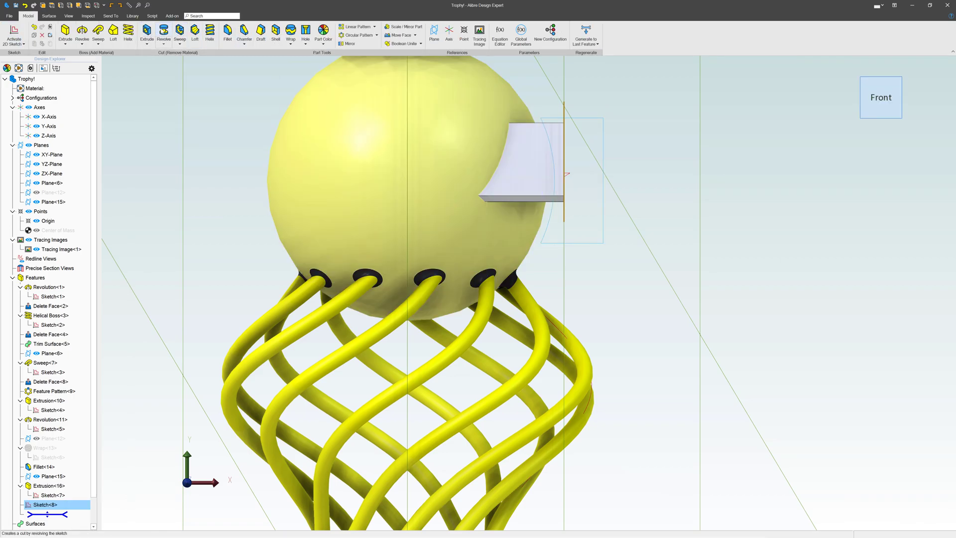
# Step: Revolve-cut the closed profile 360° around the Y-Axis to trim the logo extrusion to the sphere's curvature
pyautogui.click(163, 33)
pyautogui.scroll(-5, 388, 234)
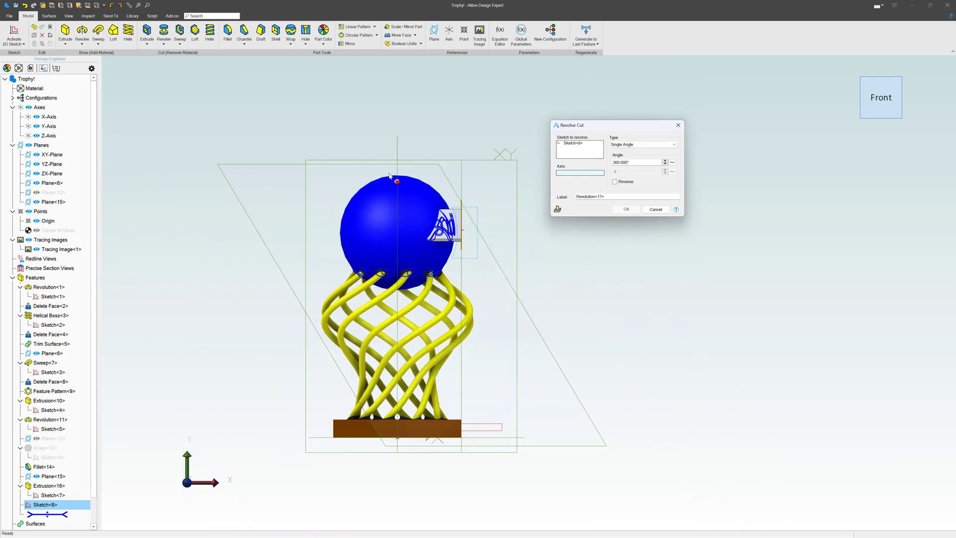
pyautogui.click(398, 145)
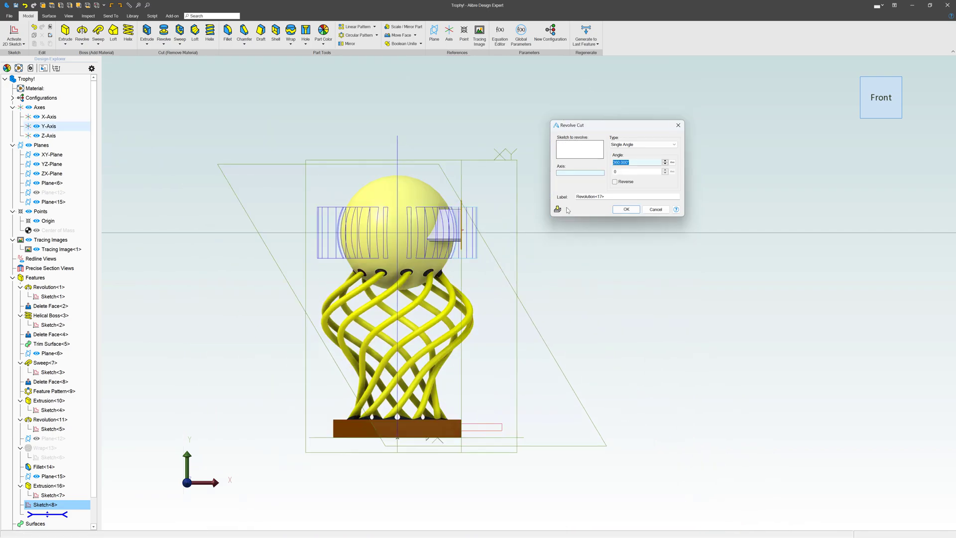
pyautogui.click(626, 210)
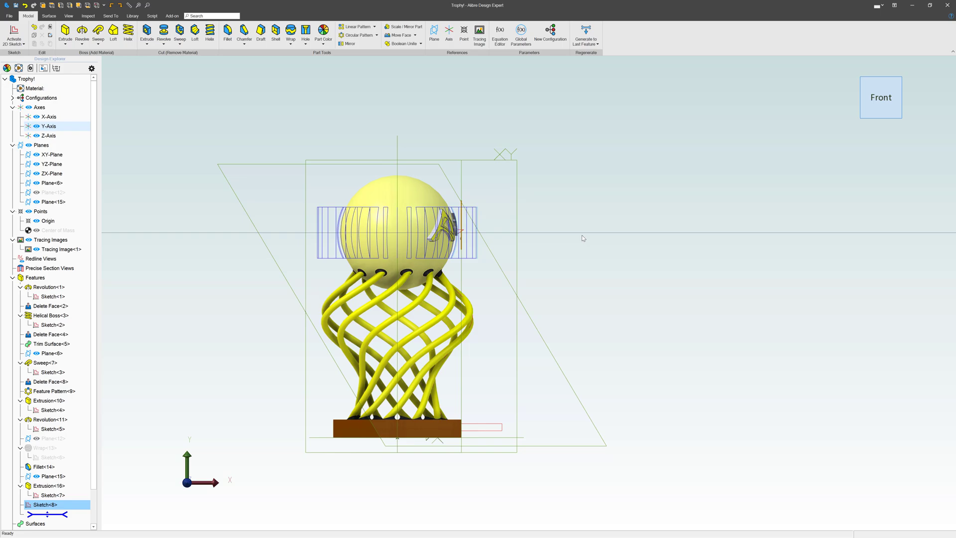
pyautogui.click(558, 247)
# Step: Hide the logo's tracing image in front of the trophy's sphere
pyautogui.moveTo(519, 266); pyautogui.dragTo(469, 262, button='middle')
pyautogui.scroll(2, 330, 245)
pyautogui.scroll(3, 329, 244)
pyautogui.moveTo(385, 245)
pyautogui.mouseDown(button='middle')
pyautogui.moveTo(414, 240)
pyautogui.moveTo(398, 257)
pyautogui.moveTo(387, 250)
pyautogui.mouseUp(button='middle')
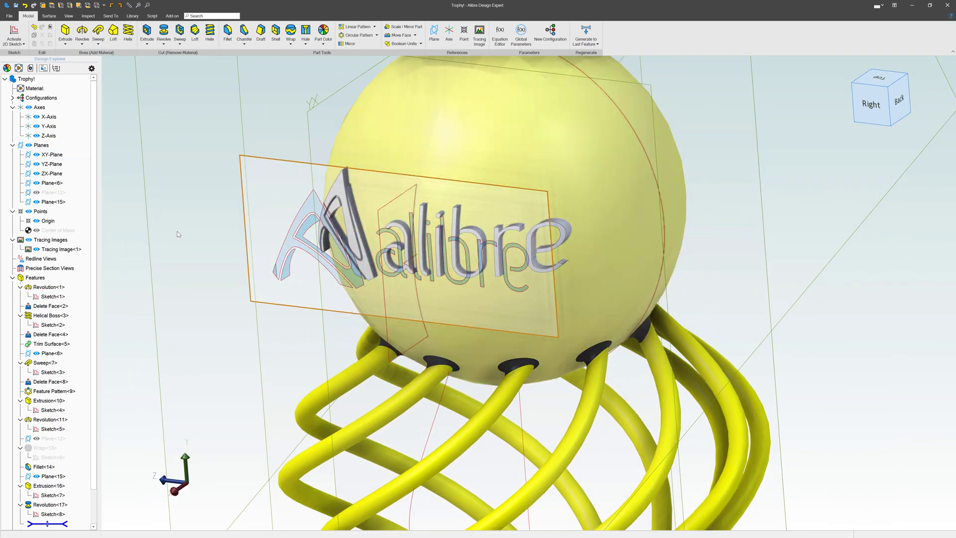
pyautogui.rightClick(70, 249)
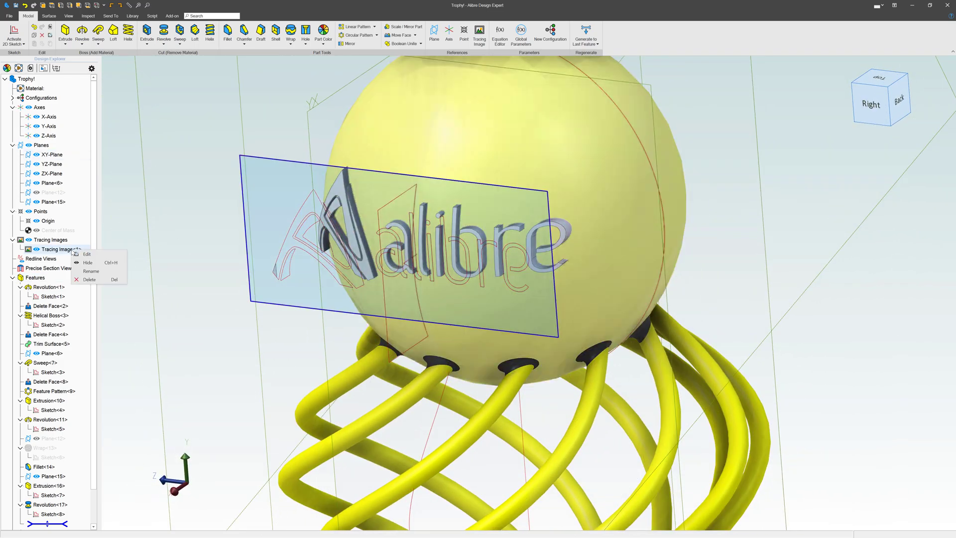
pyautogui.click(95, 263)
# Step: Color the raised logo's faces, using light blue and darker blue on the A symbol and darker blue on the letters
pyautogui.scroll(-3, 226, 237)
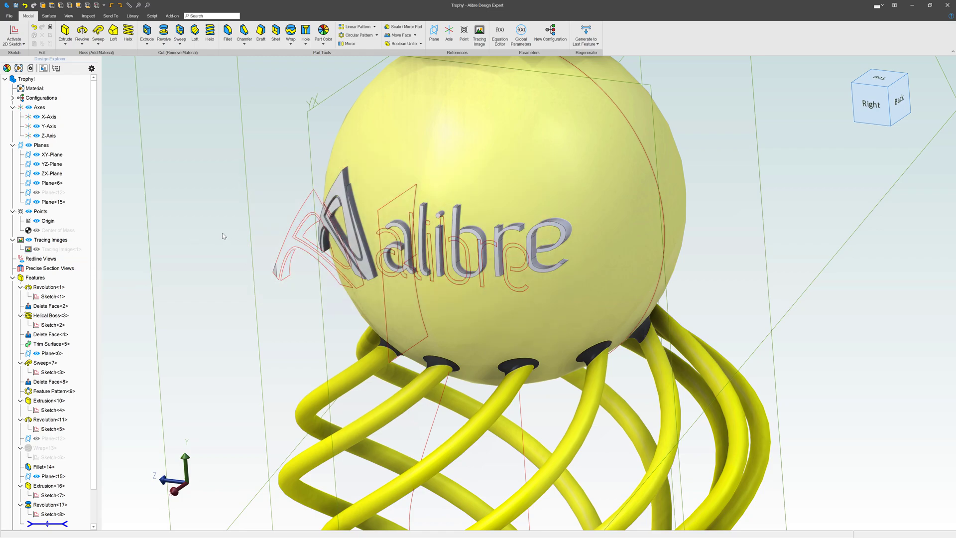
pyautogui.scroll(-2, 382, 194)
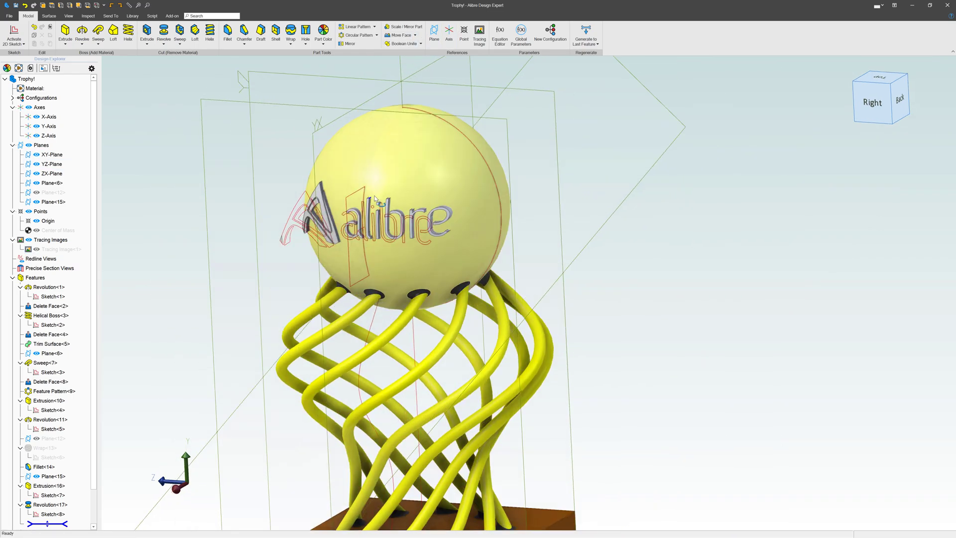
pyautogui.moveTo(358, 197)
pyautogui.mouseDown(button='middle')
pyautogui.moveTo(423, 211)
pyautogui.moveTo(376, 198)
pyautogui.moveTo(366, 209)
pyautogui.mouseUp(button='middle')
pyautogui.click(407, 194)
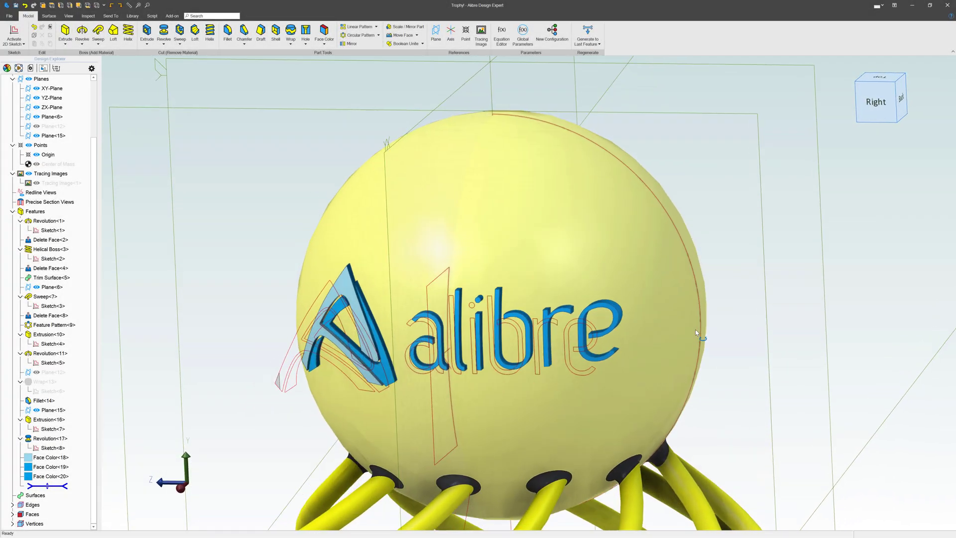
# Step: Inspect the whole trophy with its logo in the Right view
pyautogui.moveTo(695, 329); pyautogui.dragTo(696, 327, button='middle')
pyautogui.scroll(-7, 643, 309)
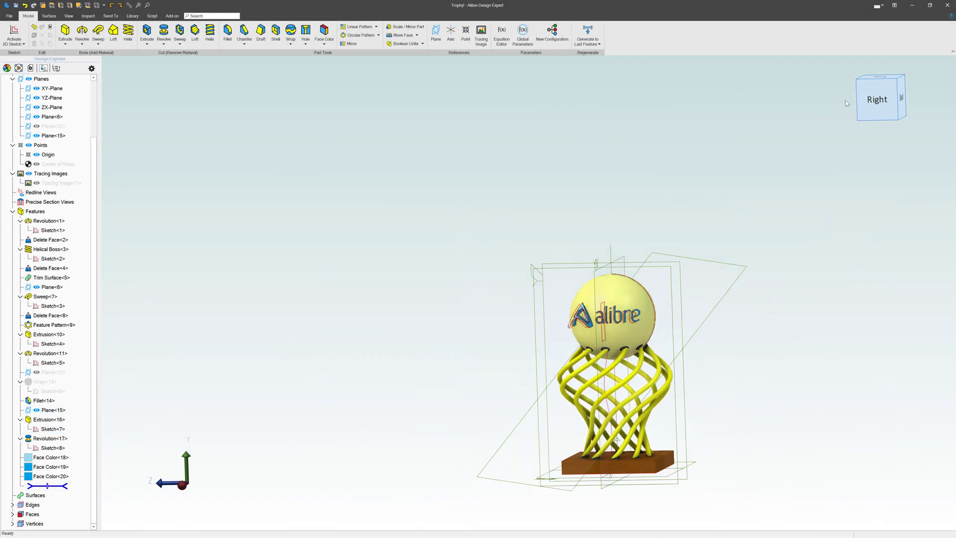
pyautogui.click(876, 100)
pyautogui.scroll(5, 648, 321)
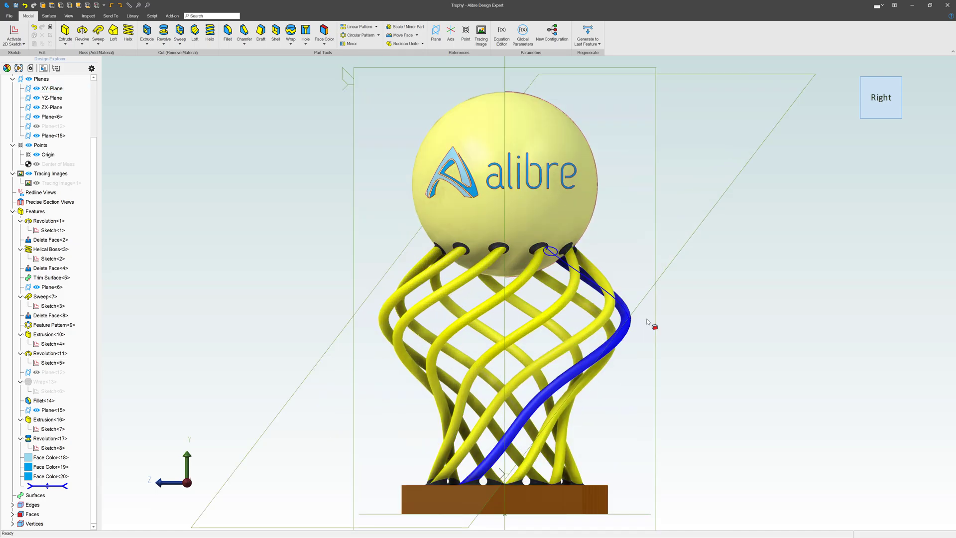